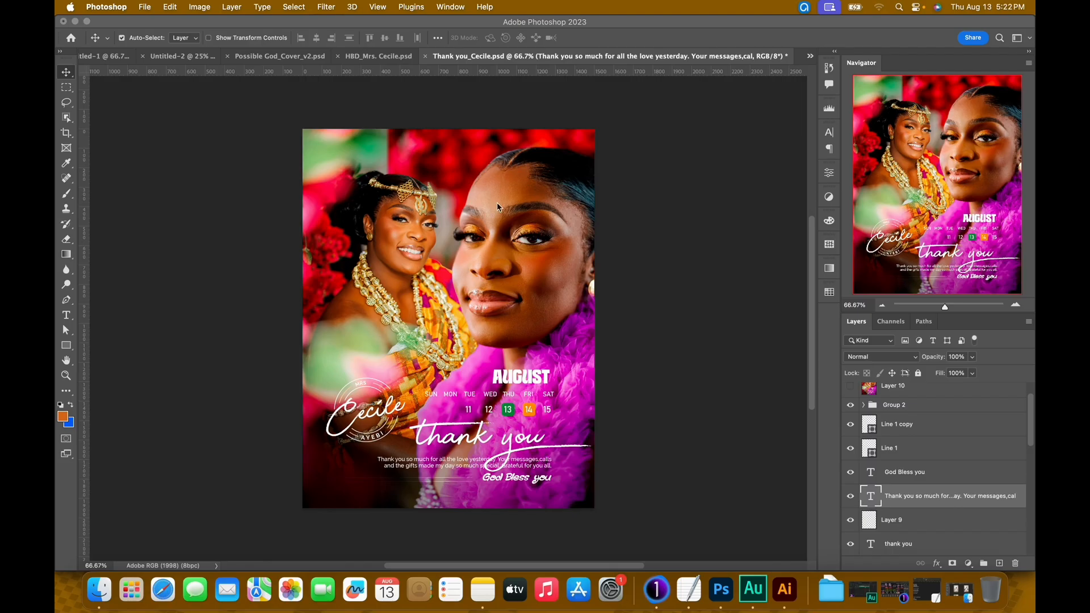
drag(478, 226, 495, 225)
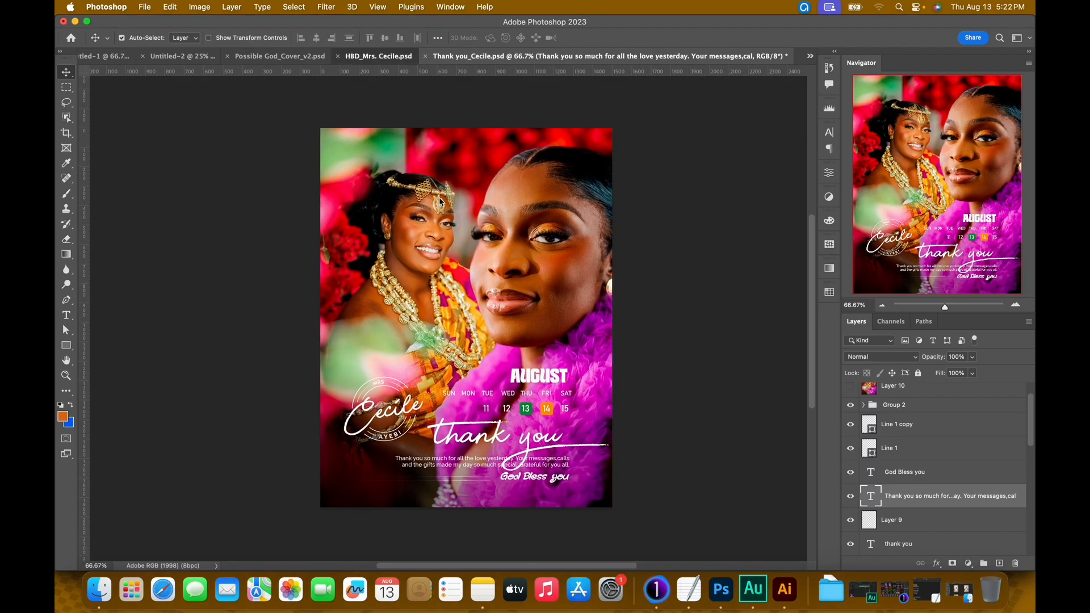
key(ctrl+shift+Tab)
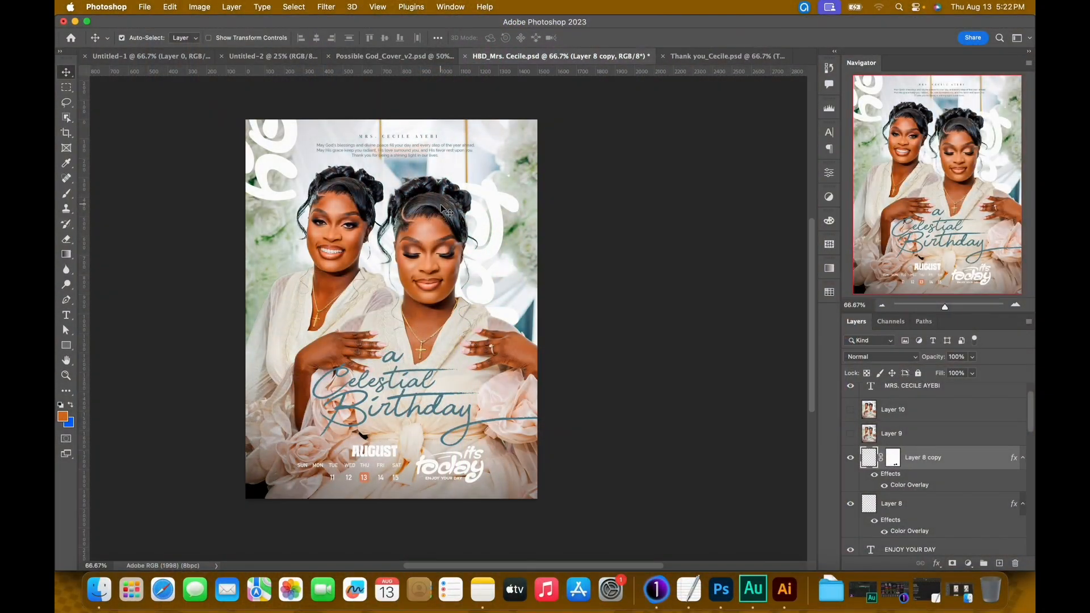
drag(394, 239, 467, 218)
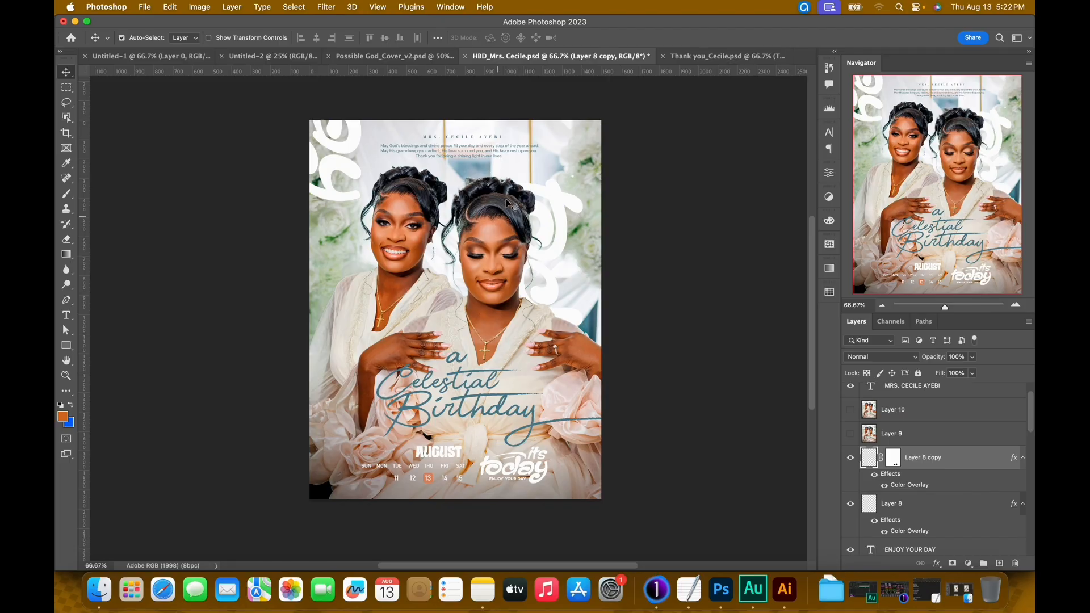
drag(544, 191, 553, 194)
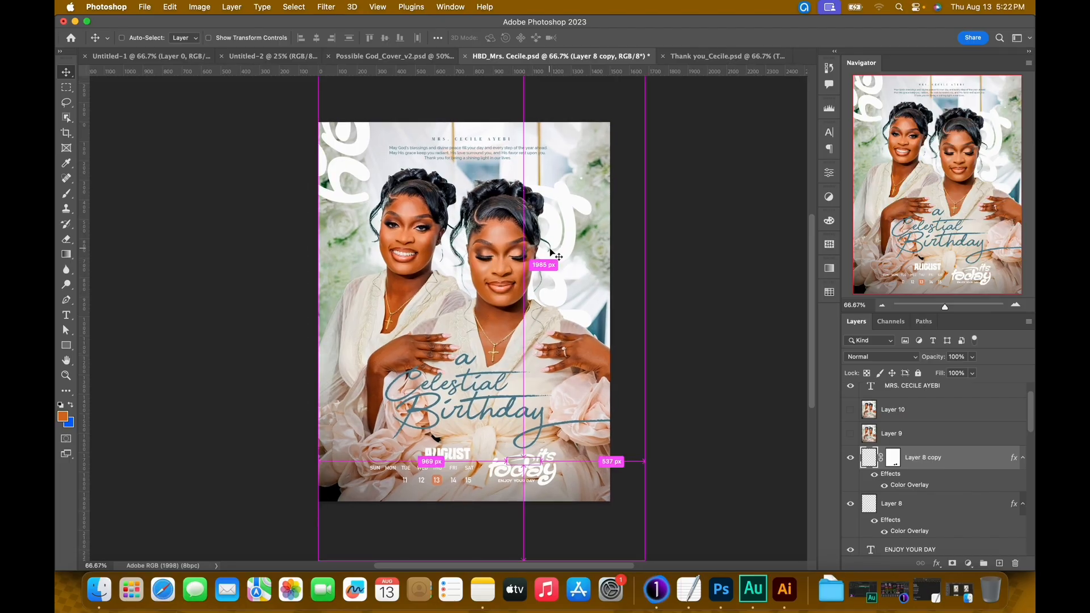
- Create a new 5 × 6 inch document at 300 pixels/inch in RGB Color with a white background and the Adobe RGB (1998) profile
key(super+n)
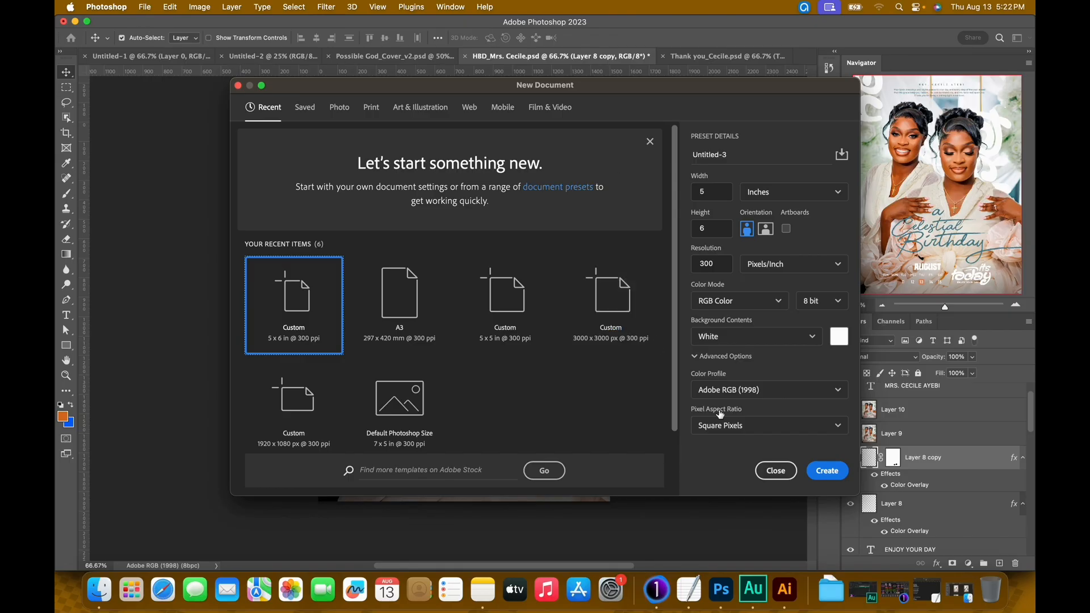
click(776, 470)
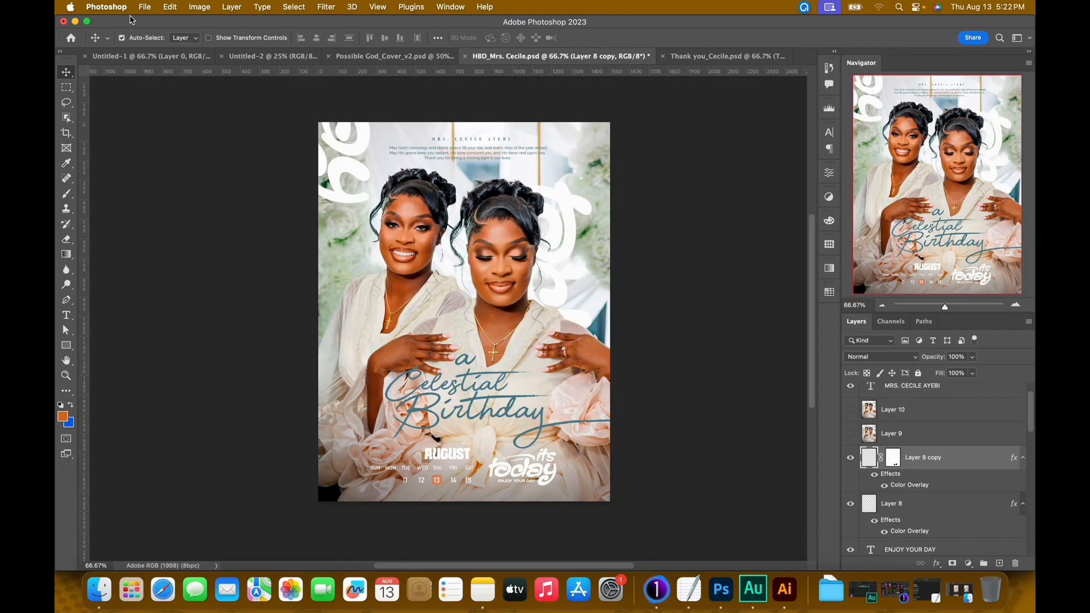
click(147, 9)
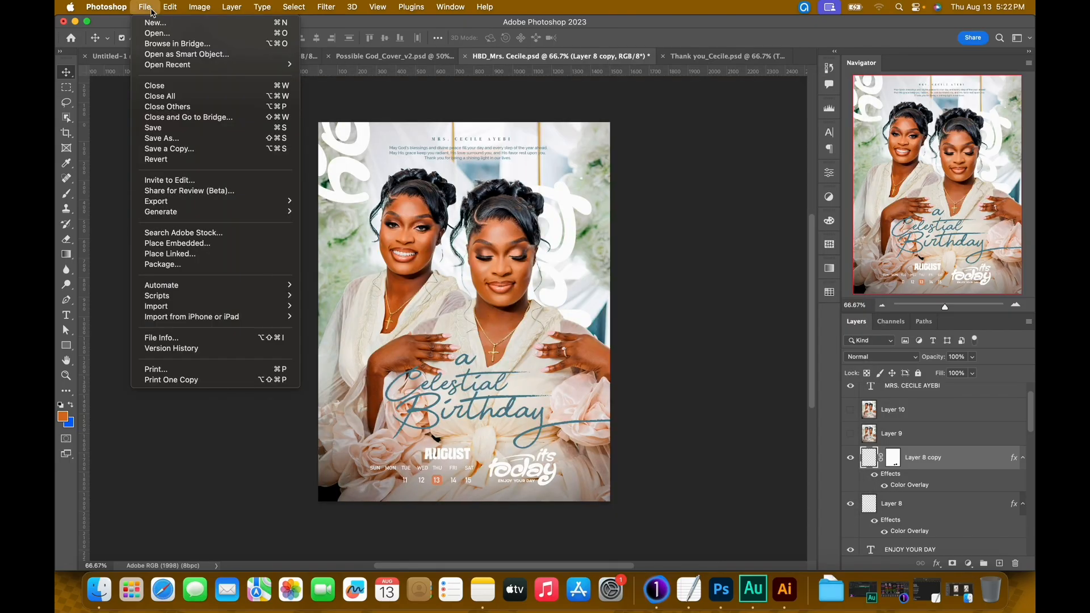
click(176, 24)
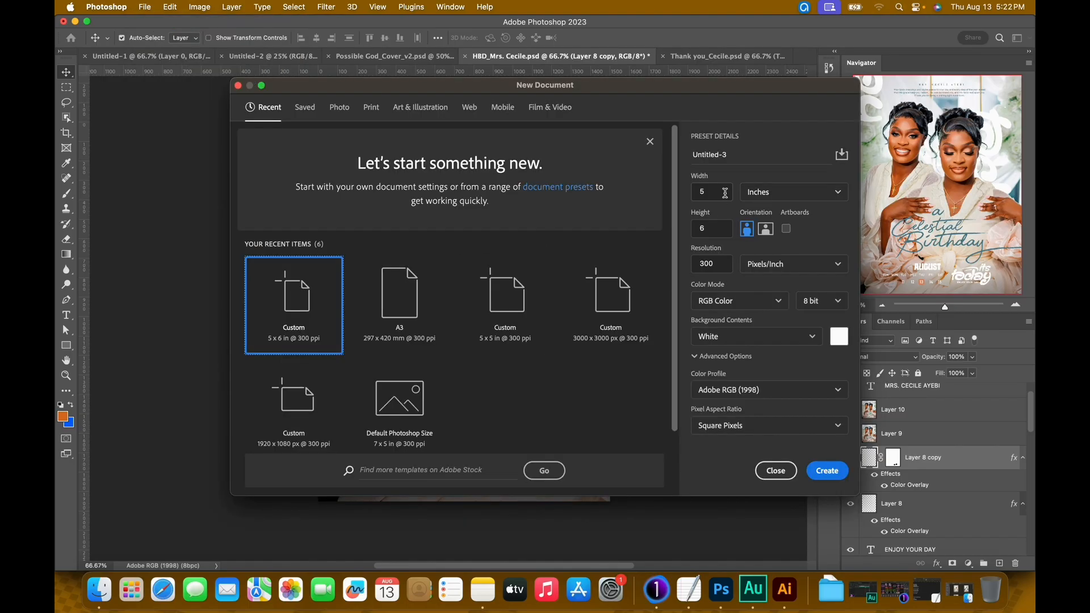
click(776, 199)
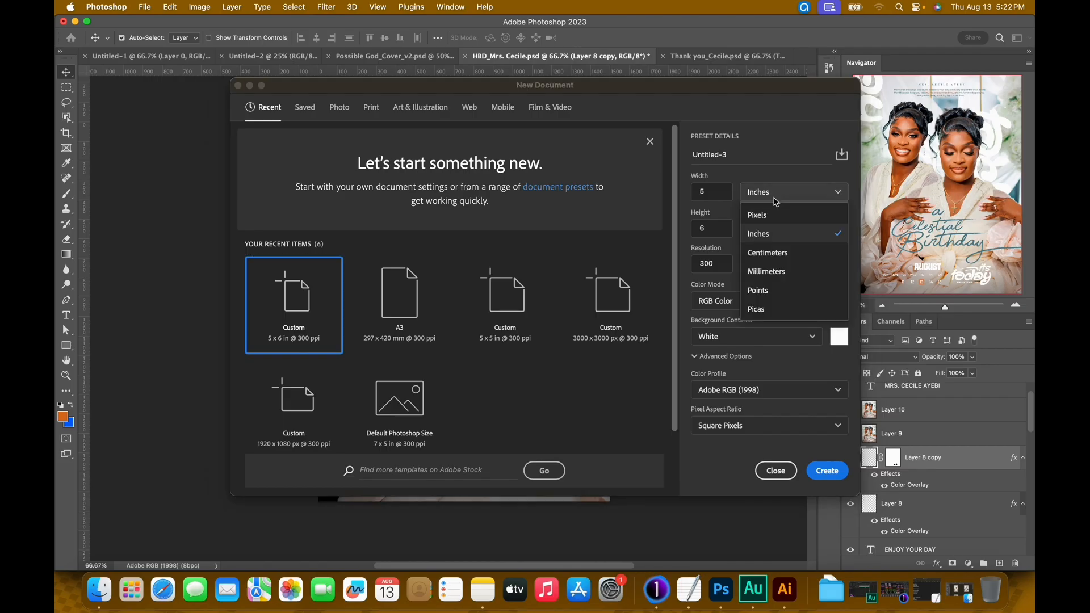
click(778, 198)
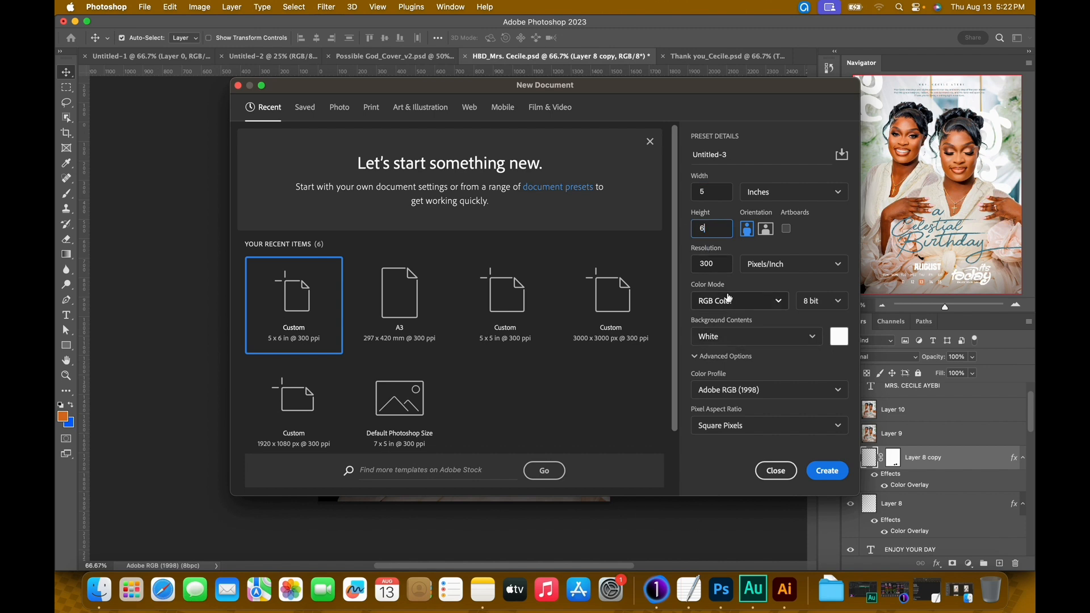
click(738, 391)
click(826, 474)
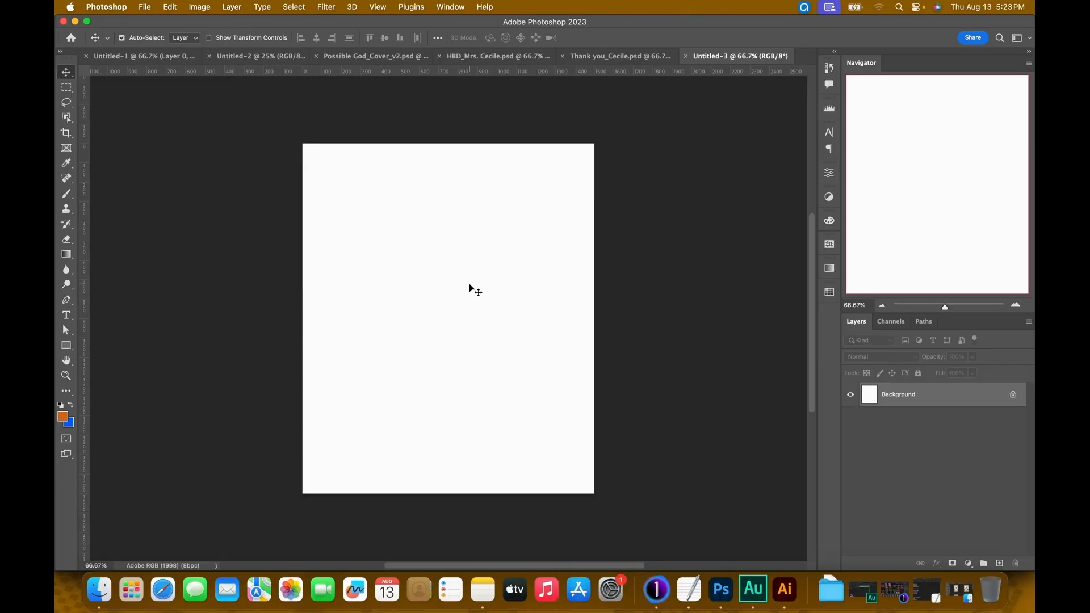
- Open IMG-20260813-WA0001.jpg from the Finder folder, copy the photo into Untitled-3 as a layer, and close the source image
click(103, 577)
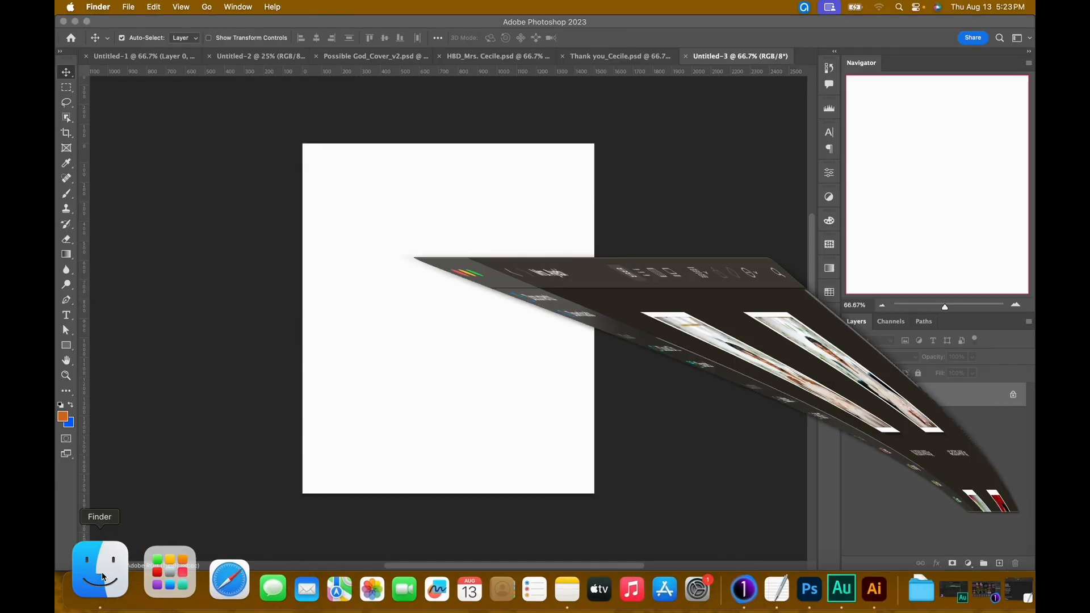
click(301, 193)
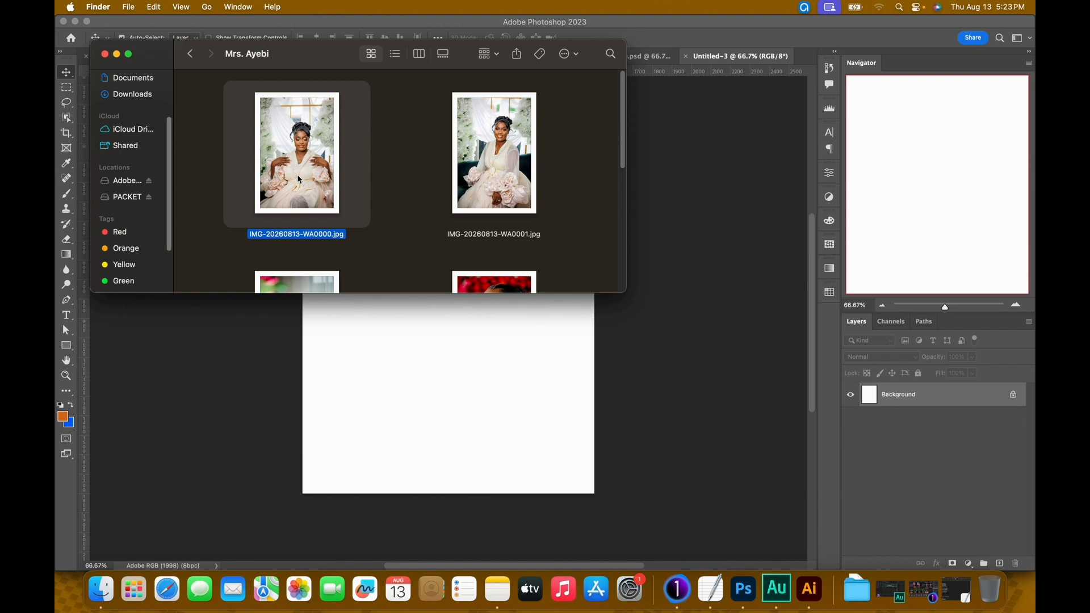
drag(496, 179, 801, 63)
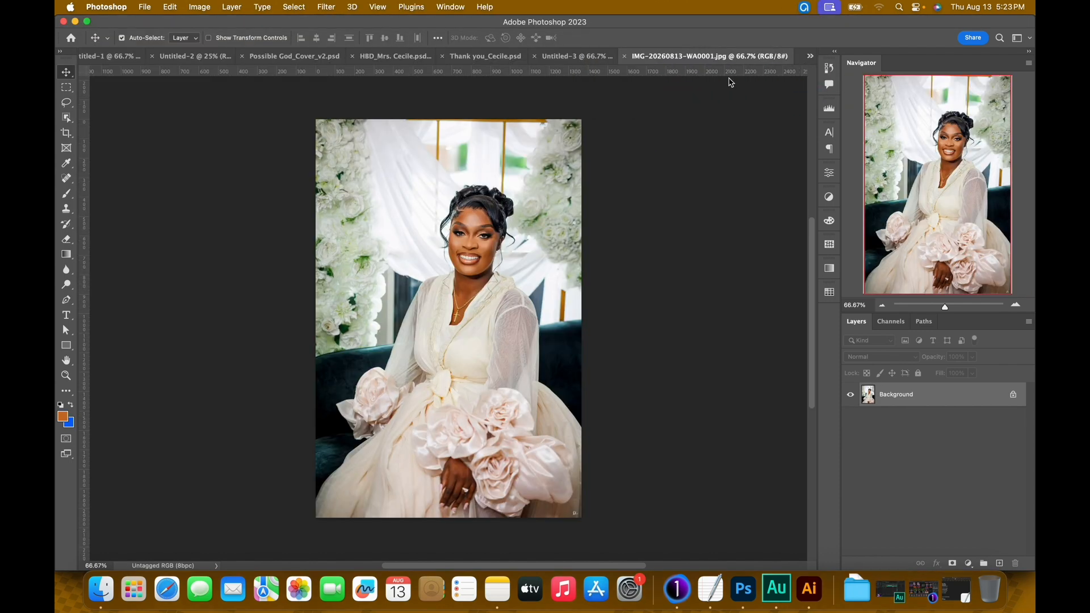
drag(463, 370, 589, 59)
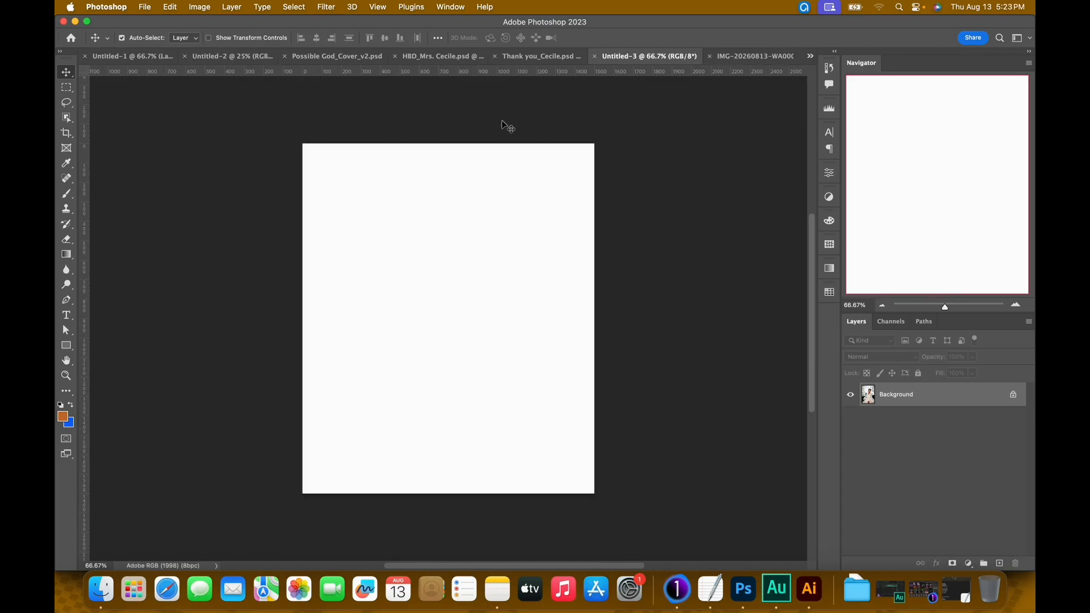
drag(423, 315, 433, 281)
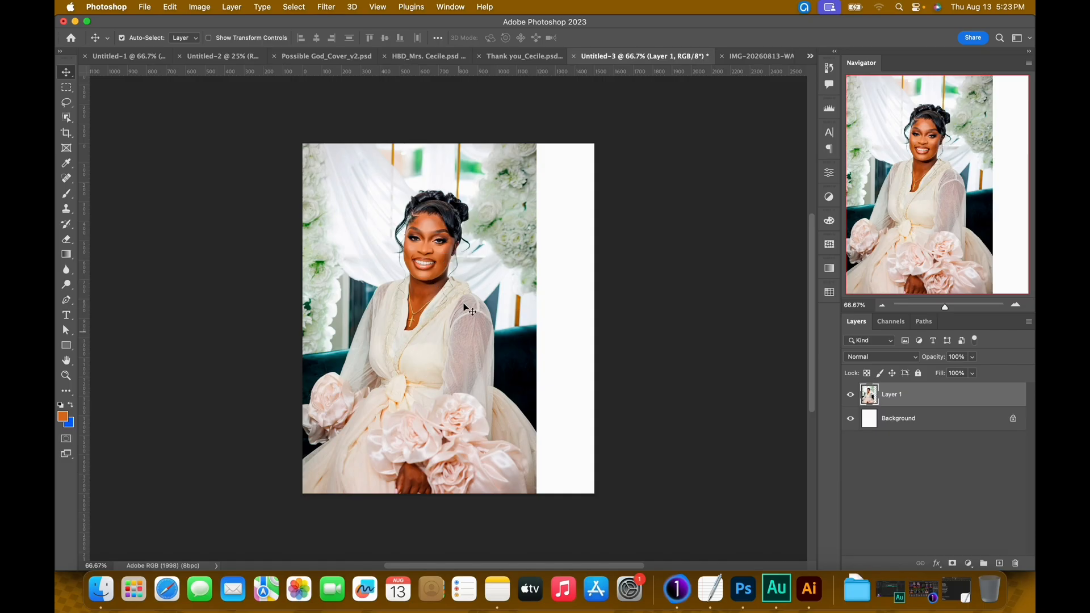
click(754, 57)
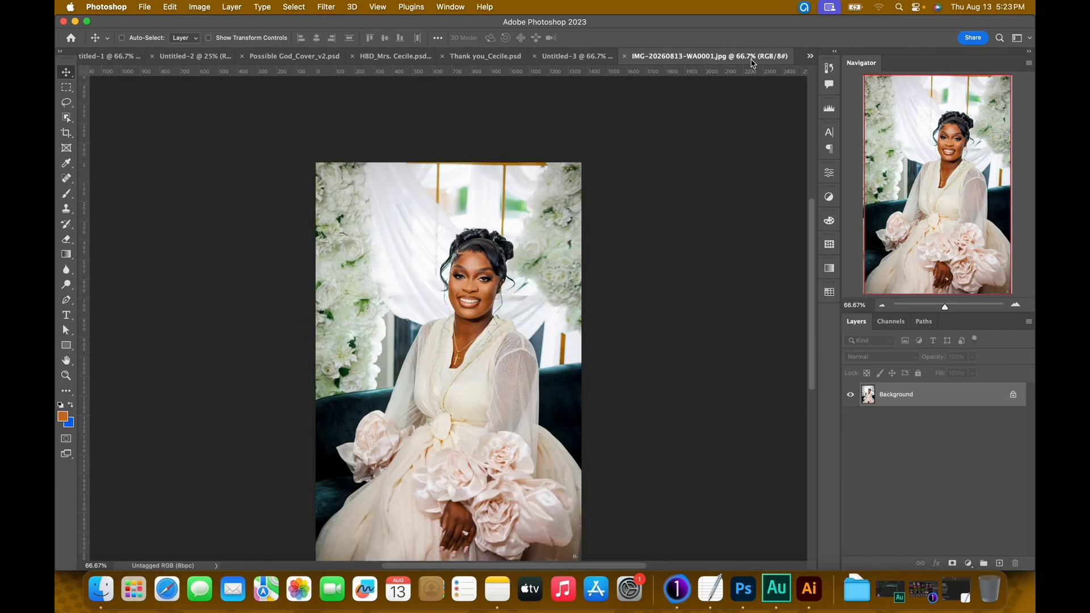
key(super+w)
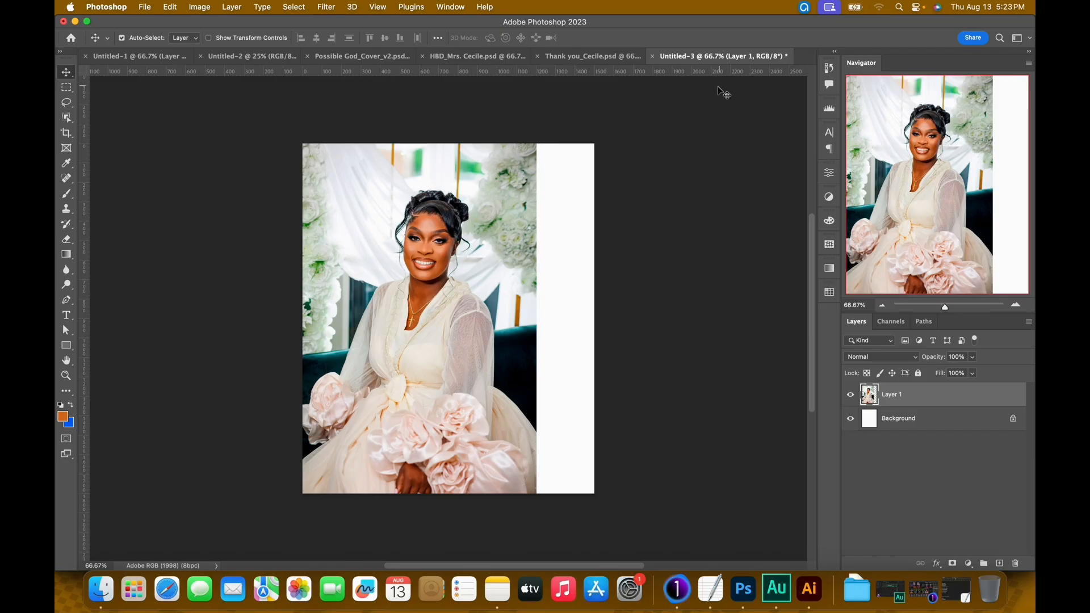
- Open IMG-20260813-WA0000.jpg from the Finder folder and automatically select the woman as the subject
click(101, 589)
click(303, 191)
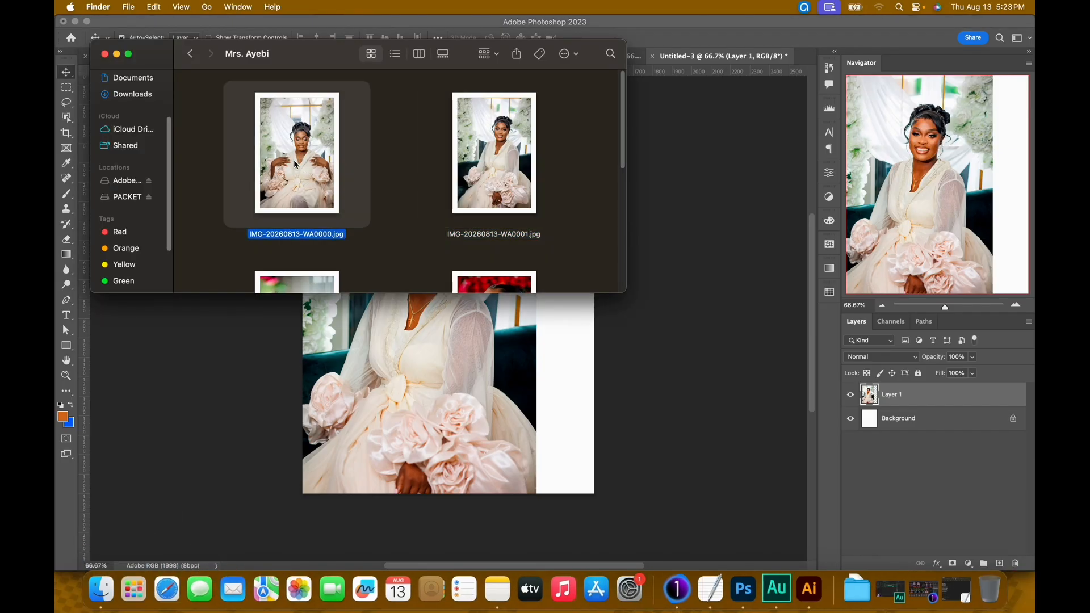
drag(288, 149, 812, 60)
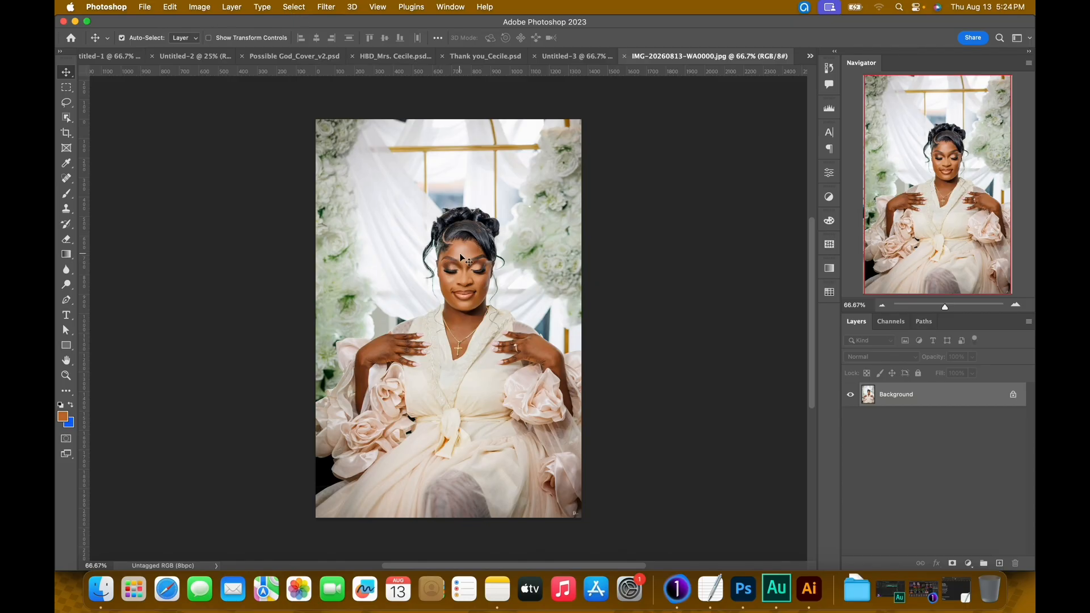
click(294, 7)
click(290, 149)
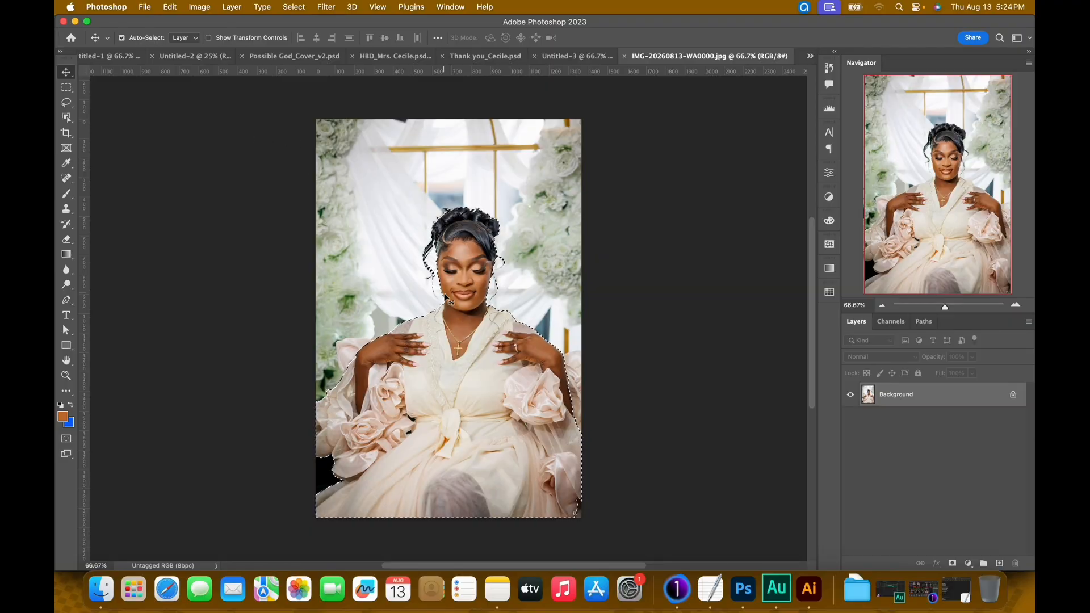
- Turn on Quick Mask to check the subject selection around the woman's hair at 500% magnification
key(super+equal)
key(super+equal)
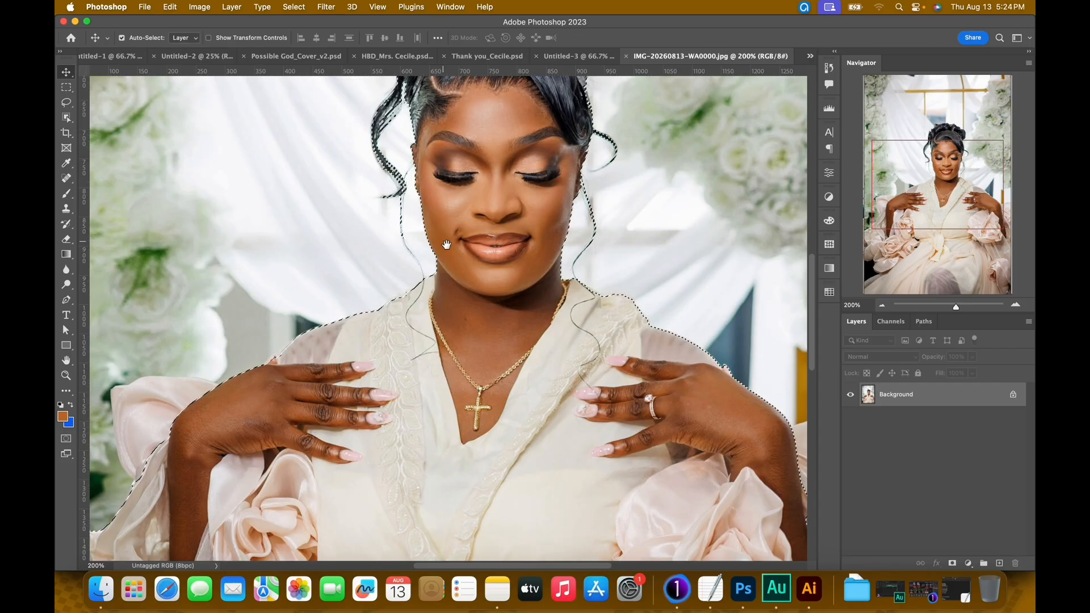
drag(444, 241, 468, 337)
key(super+equal)
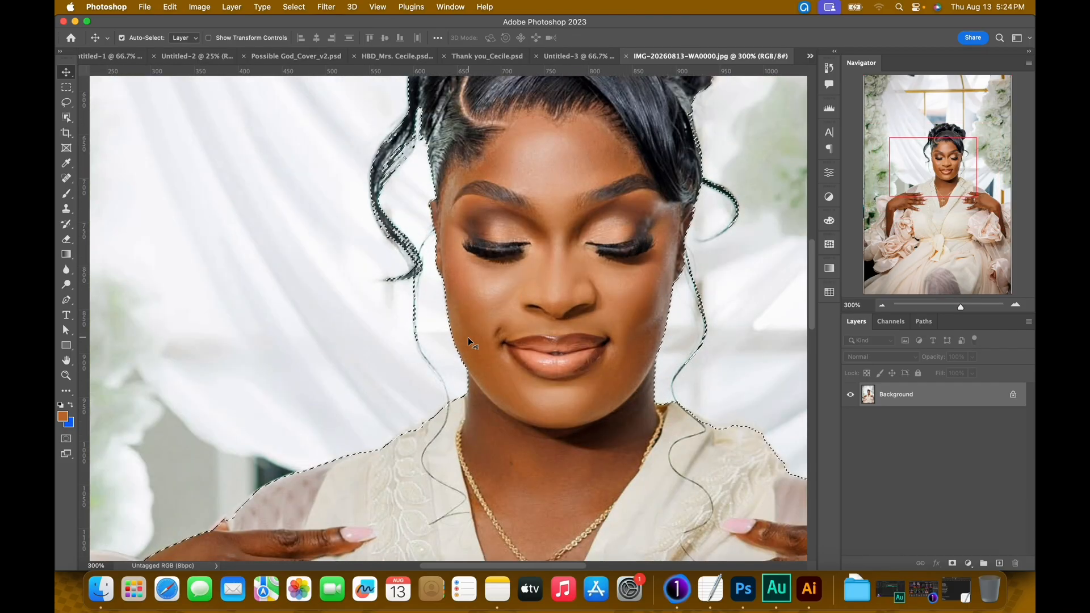
drag(469, 273, 468, 403)
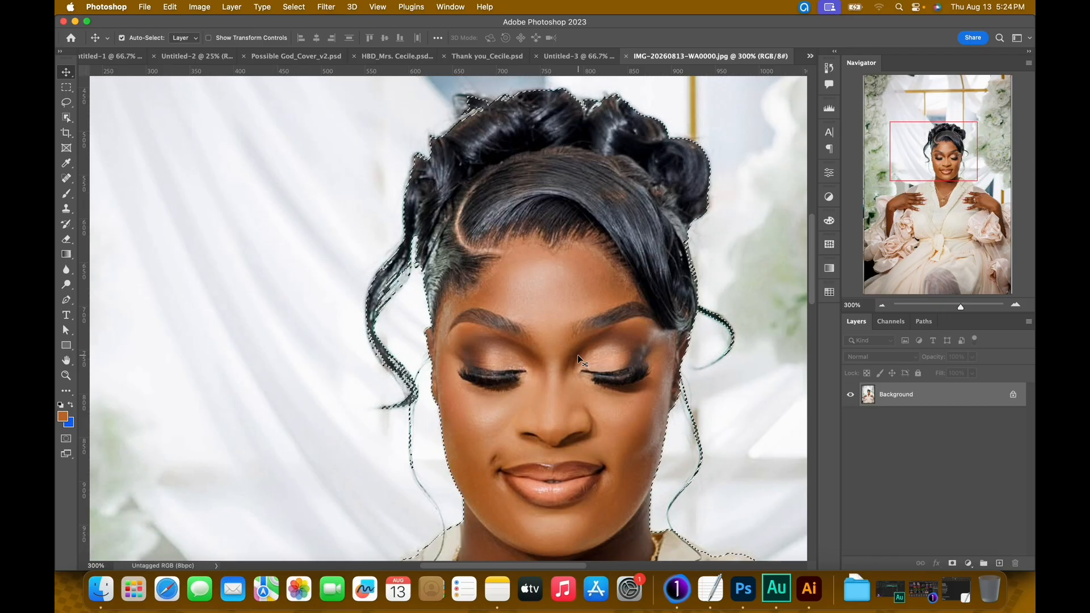
key(super+equal)
key(super+equal)
drag(577, 355, 374, 394)
key(q)
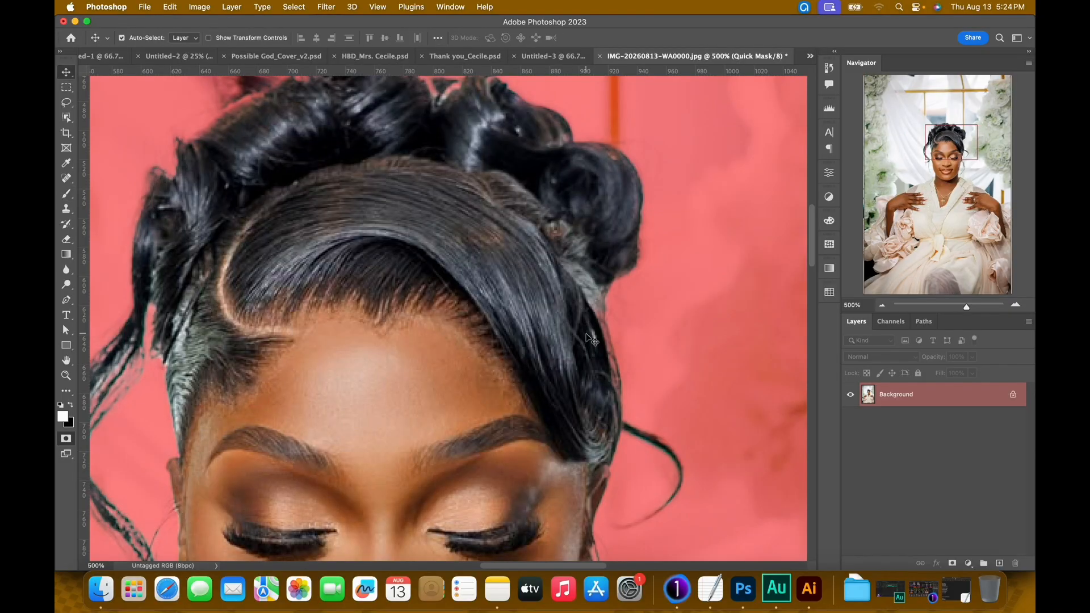
- Set up the Brush tool with a 7 px tip and 100% opacity
key(b)
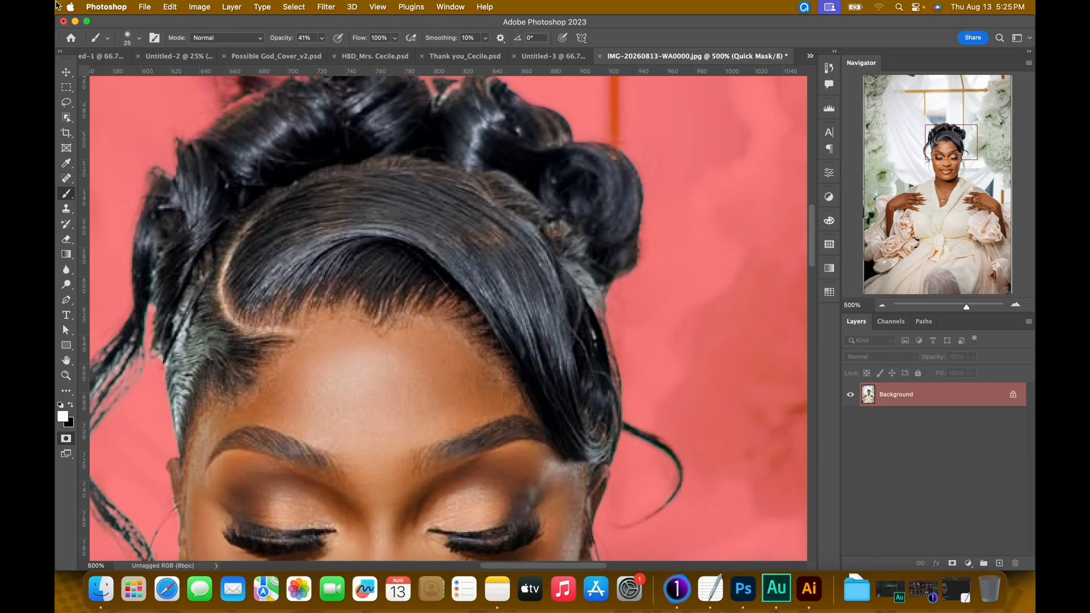
click(139, 39)
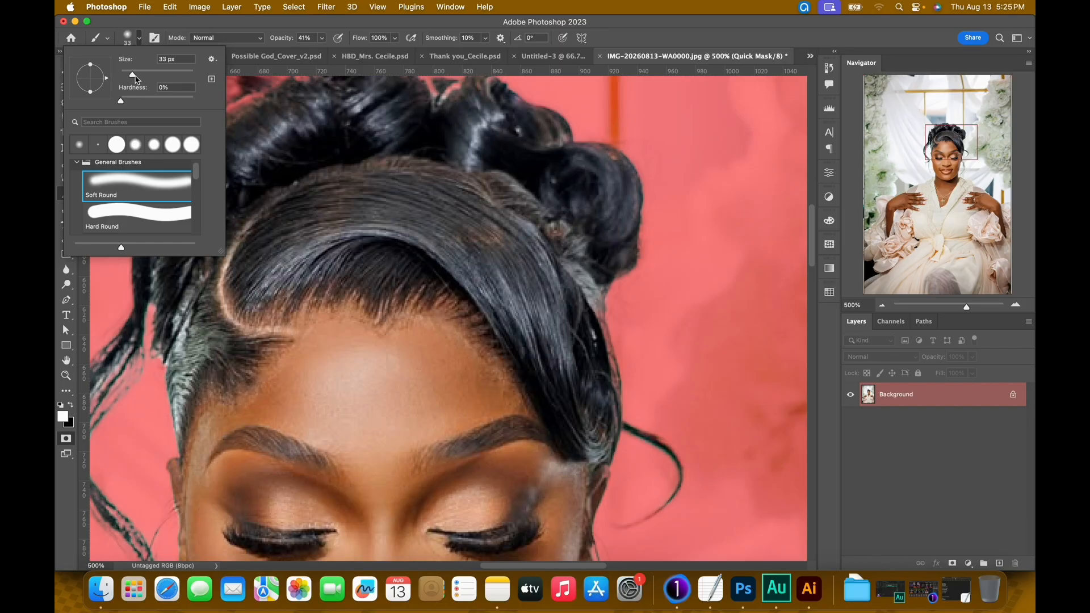
click(543, 356)
key(bracketleft)
key(bracketleft)
key(bracketleft)
key(bracketleft)
key(bracketleft)
key(bracketleft)
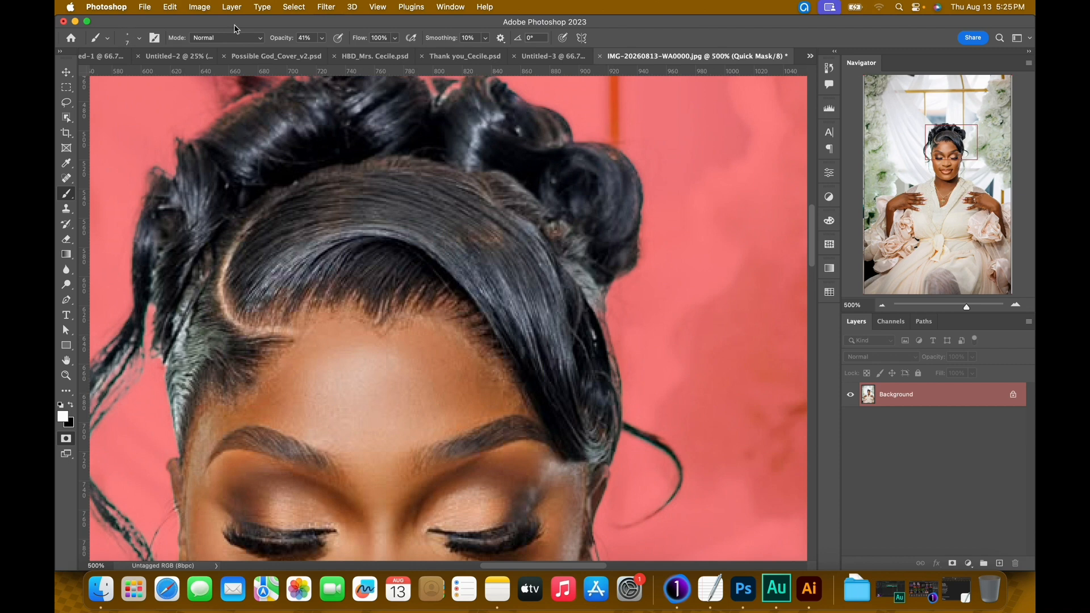
click(323, 39)
drag(322, 52, 436, 64)
click(613, 400)
- Paint a short black stroke on the quick mask over the hair beside the forehead and return to the normal selection
key(x)
click(71, 406)
click(70, 406)
drag(578, 386, 593, 368)
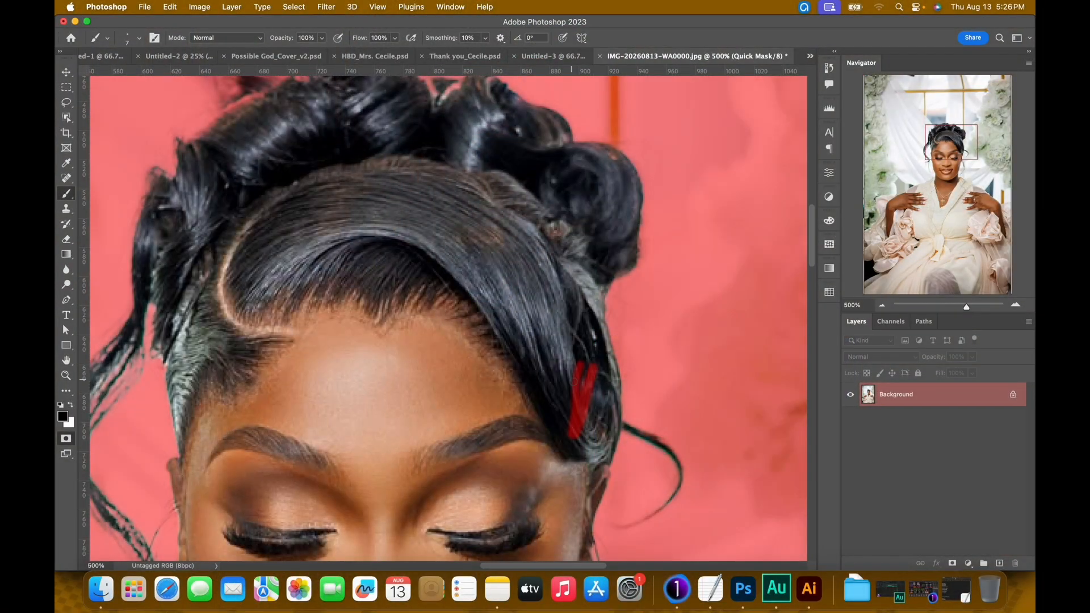
drag(345, 313, 483, 335)
key(q)
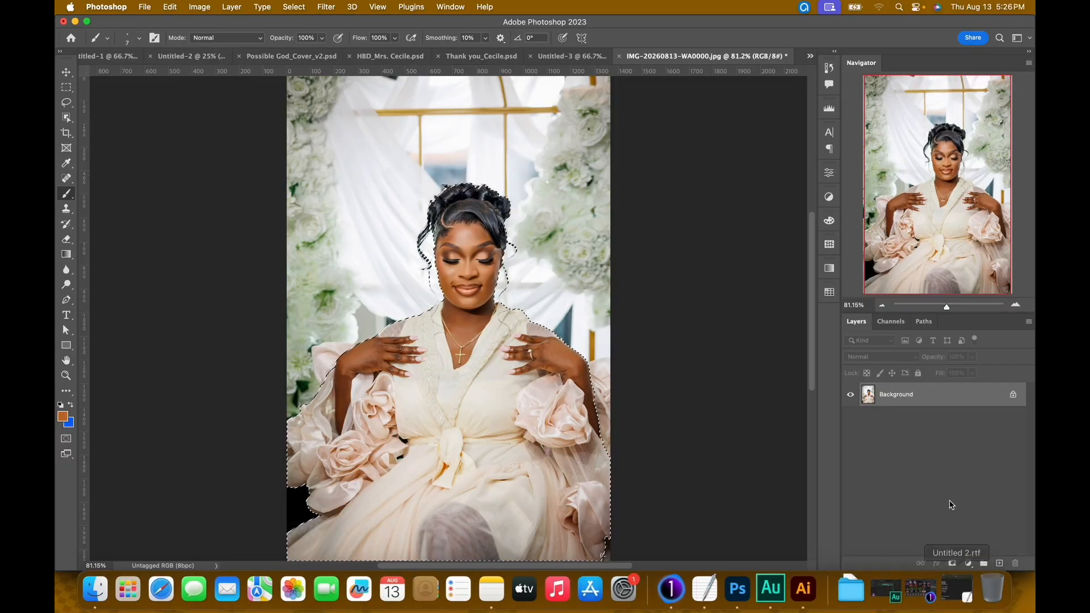
- Hide the photo's background with a layer mask from the selection and copy the masked woman into Untitled-3
click(954, 564)
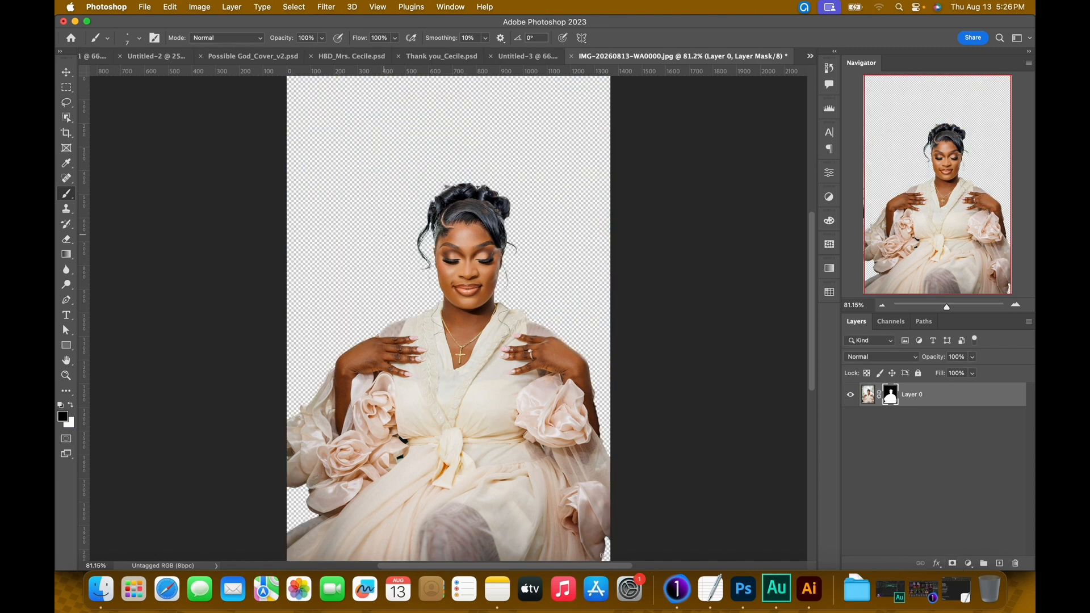
key(v)
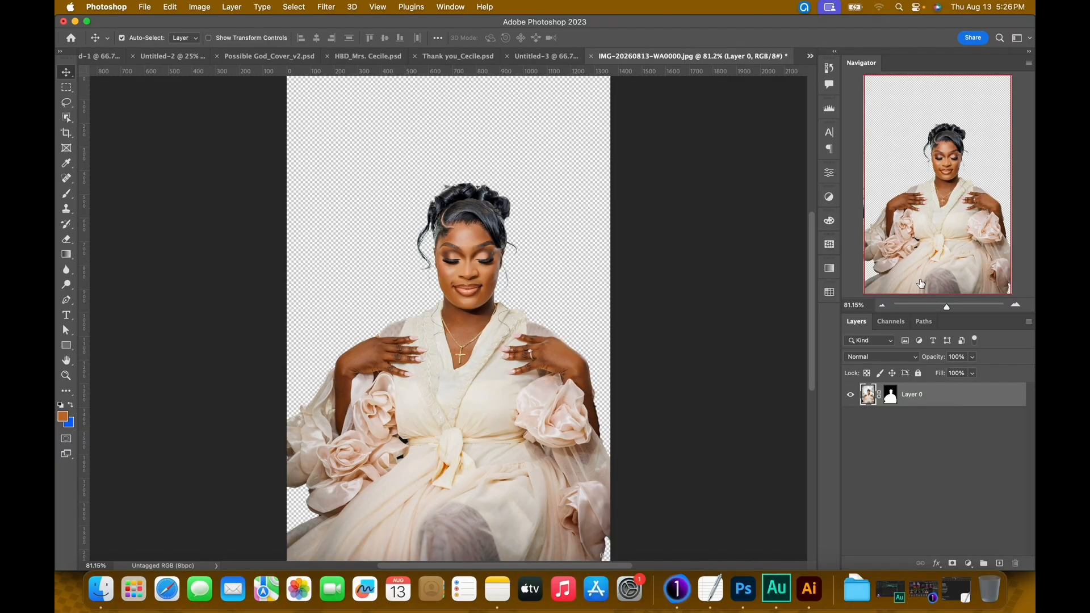
drag(452, 284, 452, 319)
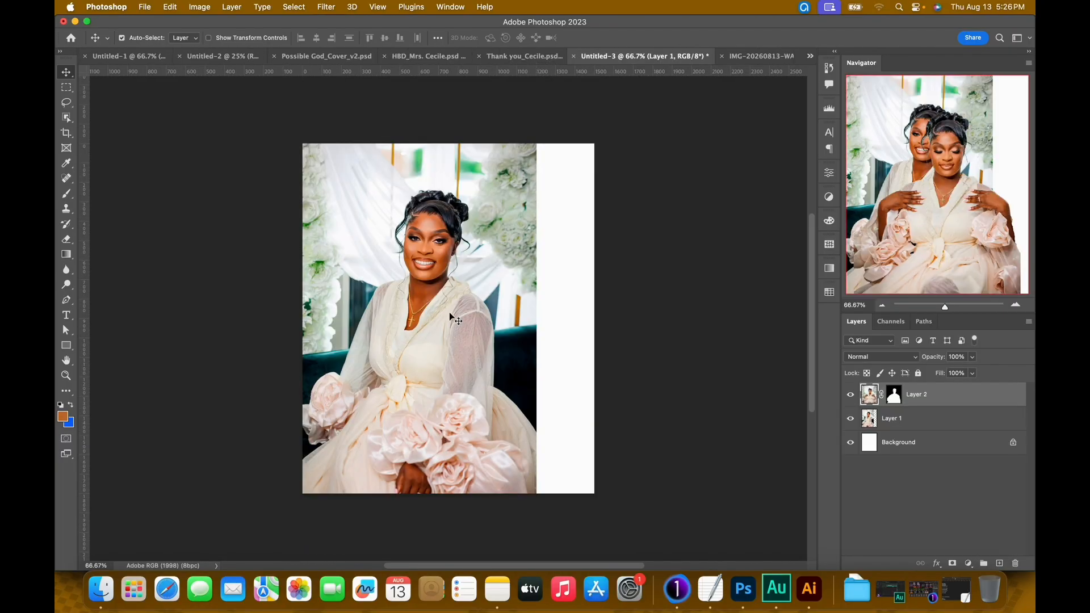
- Shift the masked woman away from the smiling portrait behind her and duplicate her layer
drag(448, 381, 468, 376)
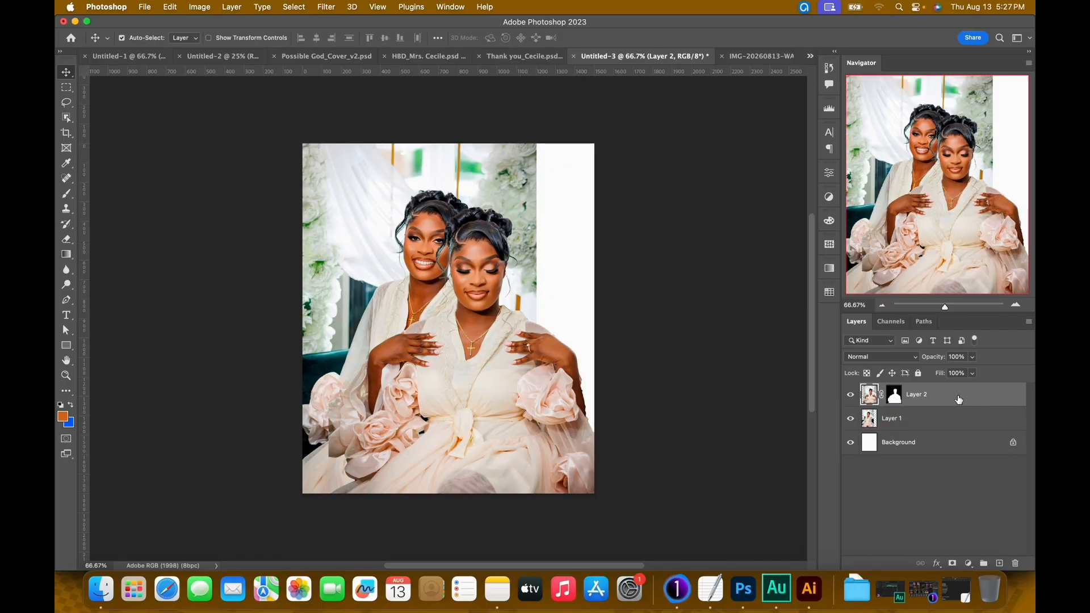
key(super+j)
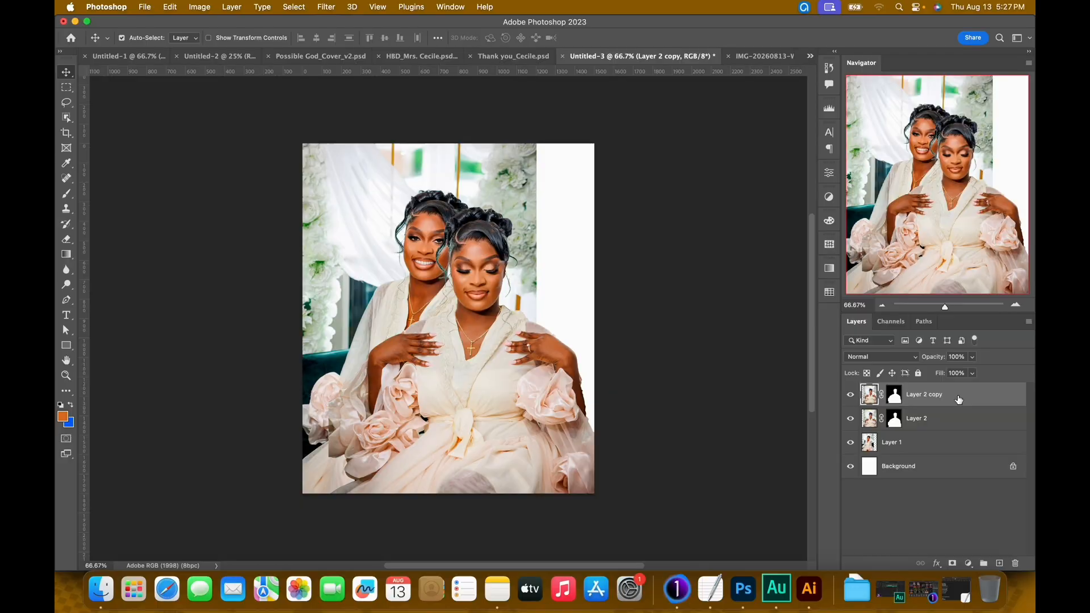
- Place Layer 2 copy beneath Layer 1 and invert its layer mask to reveal only the photo's backdrop
drag(962, 402, 948, 454)
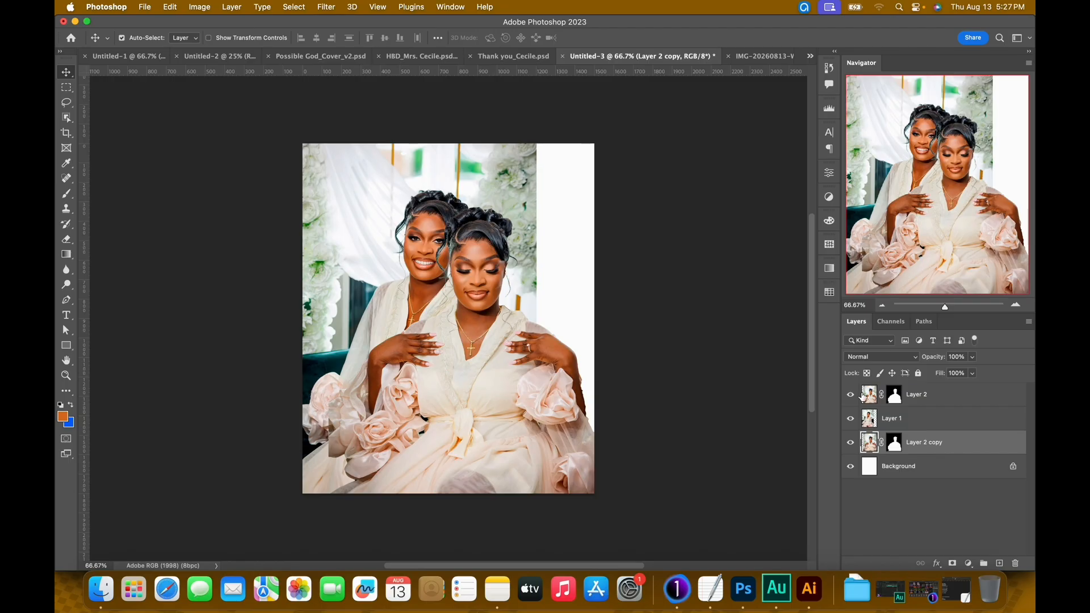
click(851, 397)
click(852, 397)
click(855, 446)
click(895, 448)
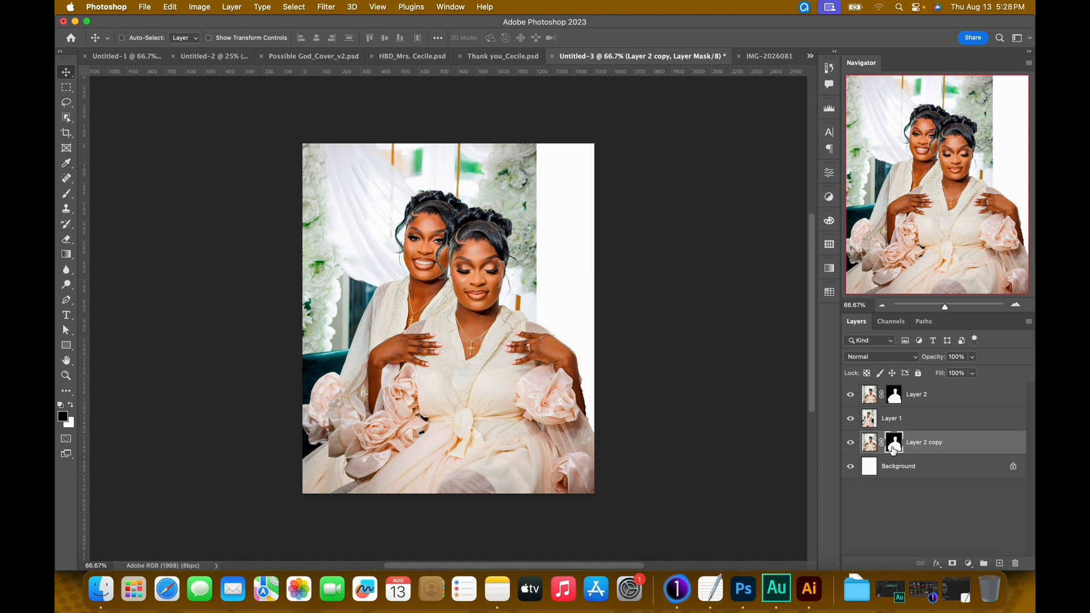
key(super+i)
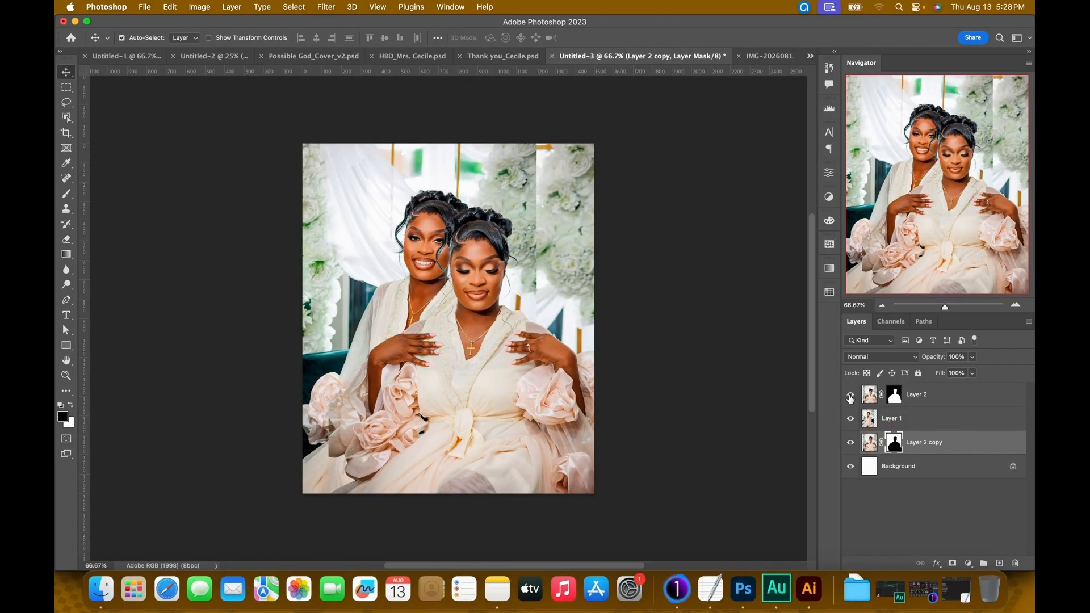
- Compare the composite with Layer 2 and Layer 2 copy hidden and shown
click(850, 395)
click(850, 397)
click(850, 447)
click(850, 447)
click(850, 447)
click(850, 447)
- Hide Layer 2 and Layer 2 copy, select the smiling woman as the subject and mask out her background on Layer 1
click(851, 394)
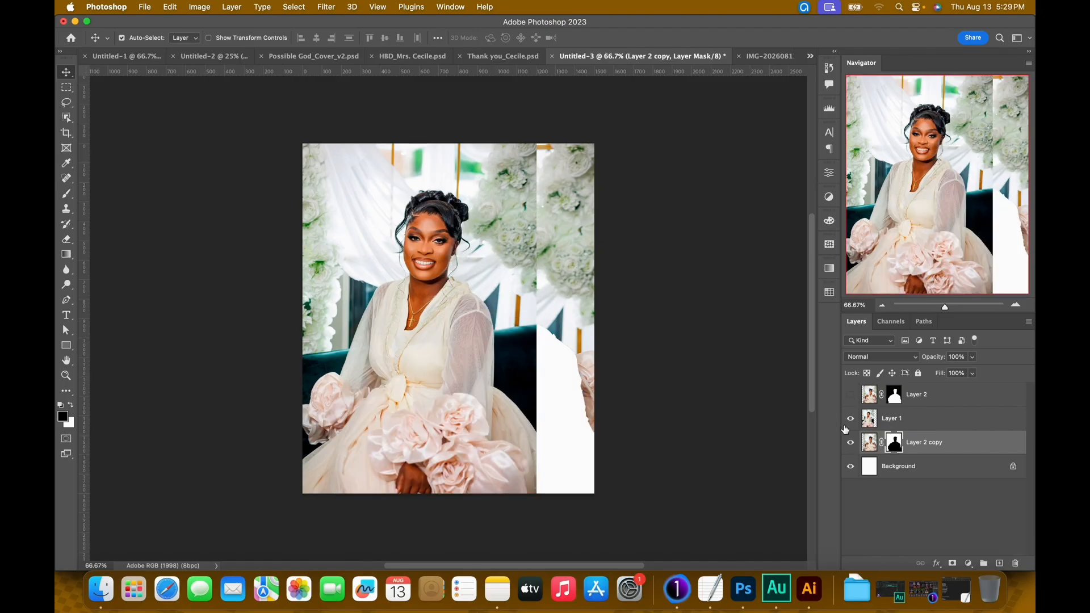
click(851, 443)
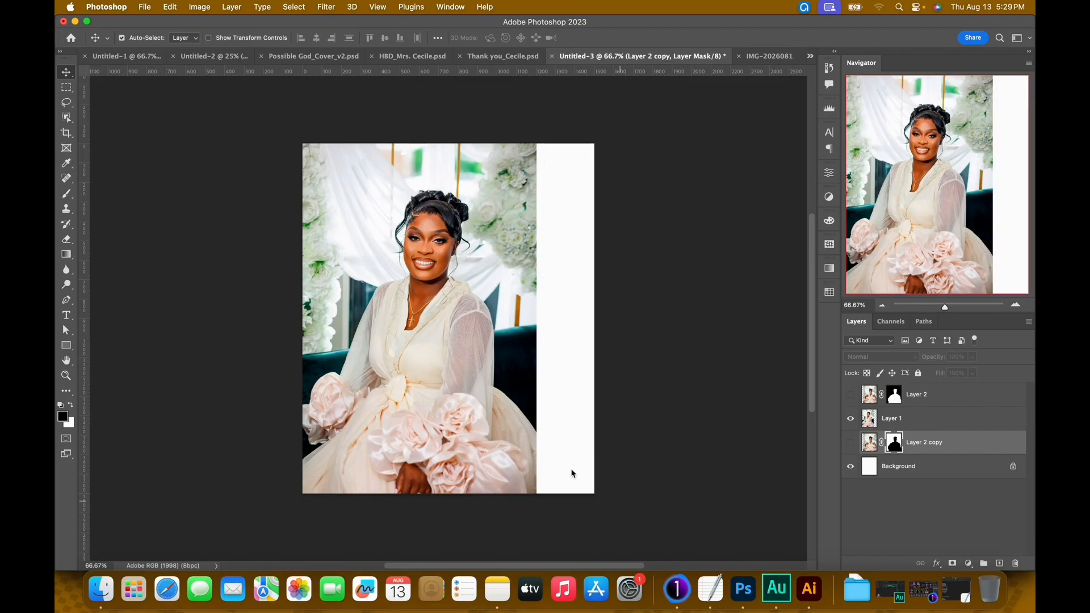
click(466, 362)
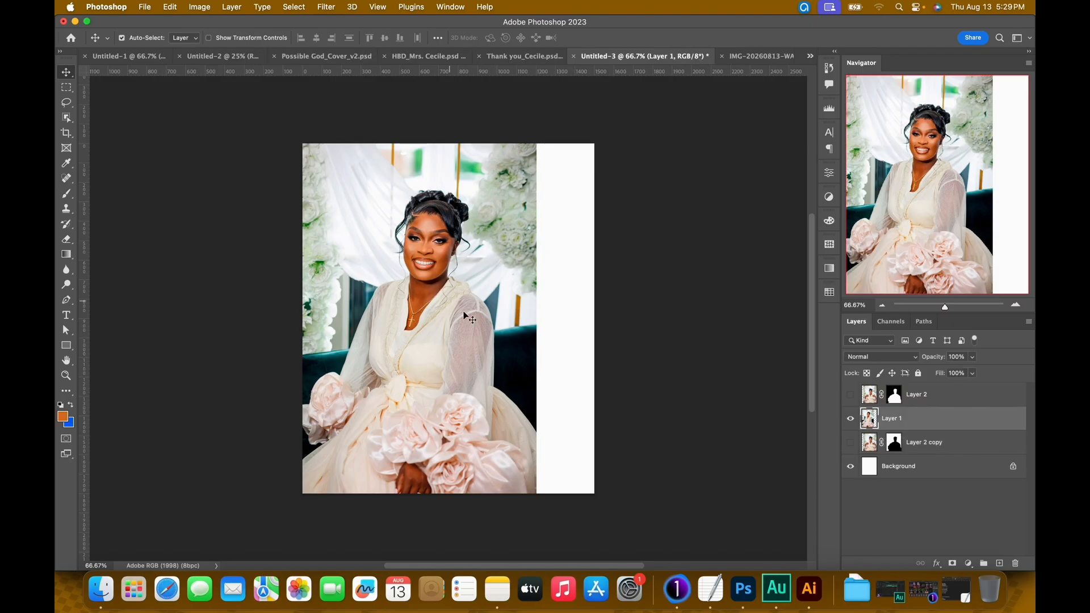
click(301, 7)
click(305, 147)
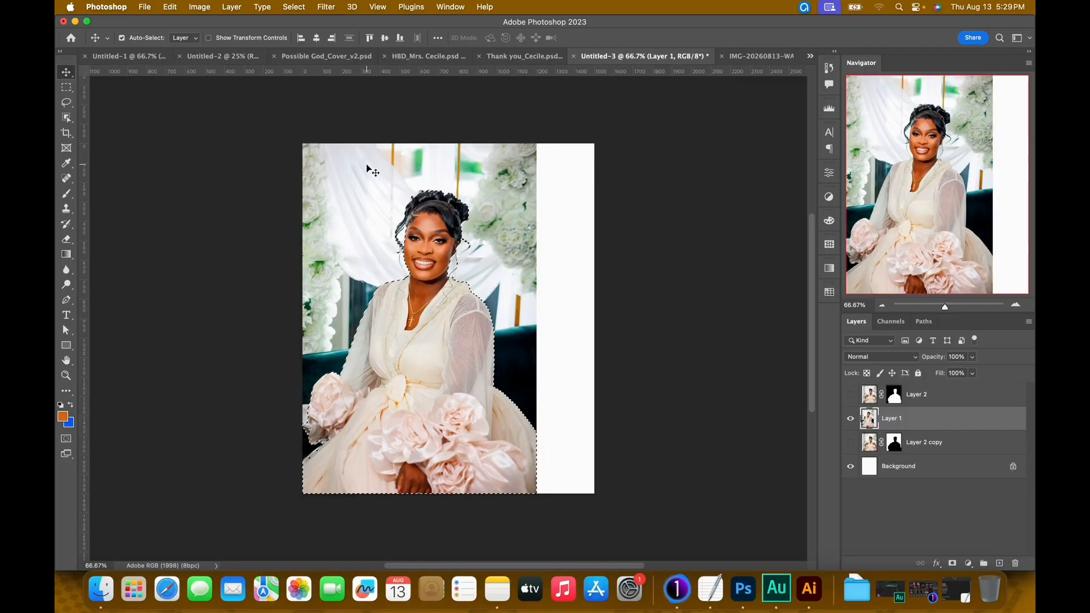
click(954, 564)
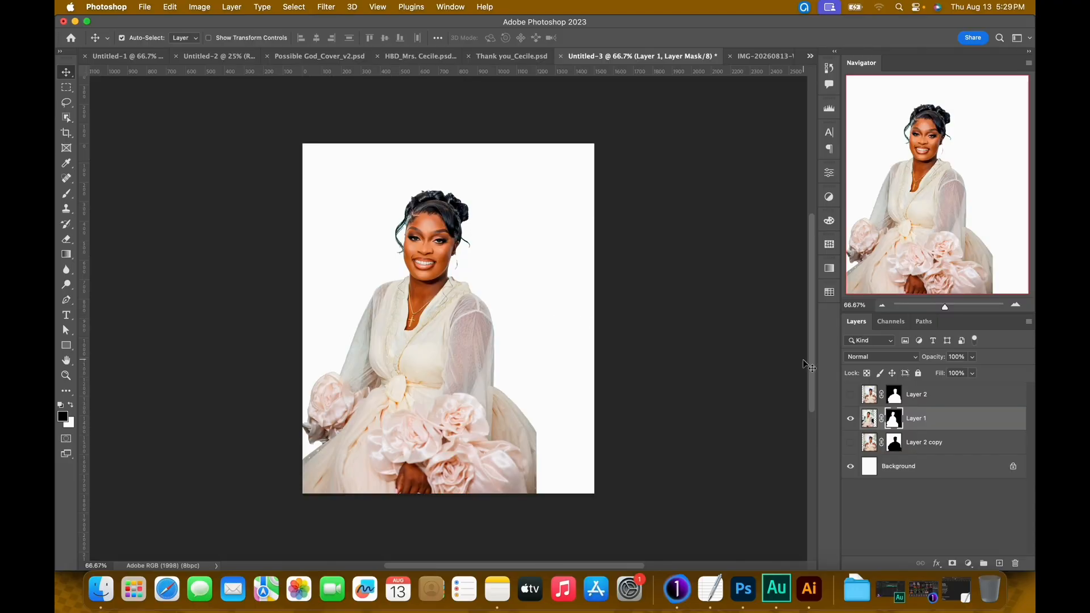
- Duplicate the masked Layer 1, hide the original, and show Layer 2 and Layer 2 copy again
key(super+j)
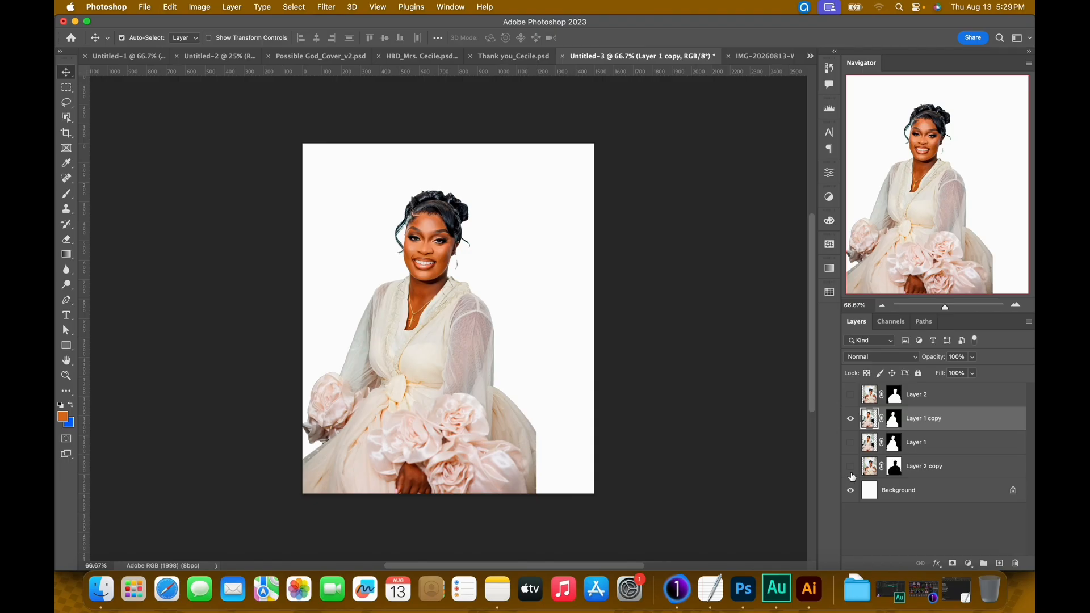
click(851, 467)
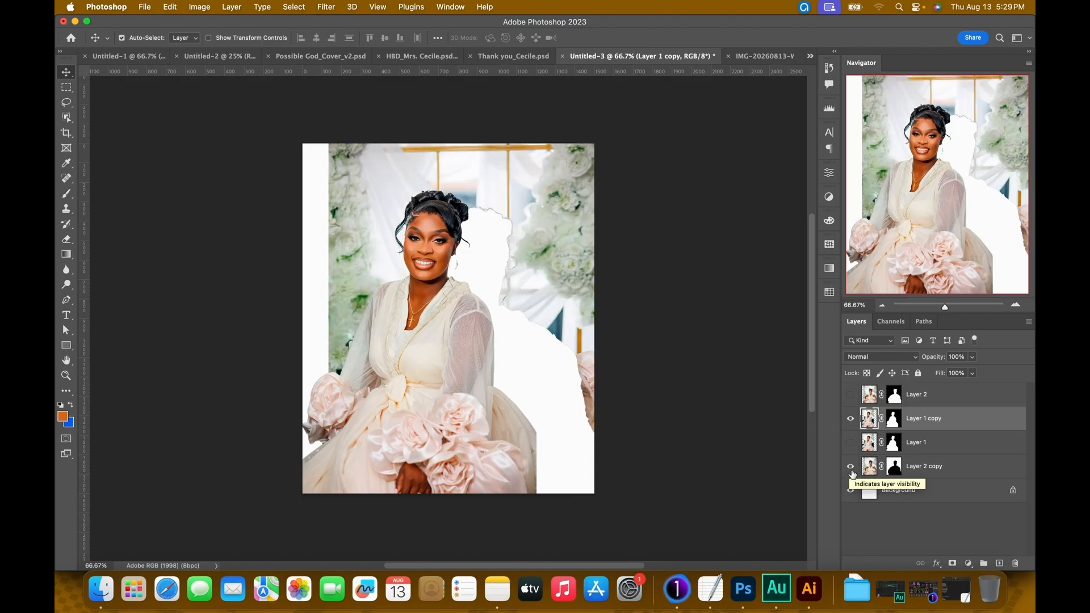
click(851, 396)
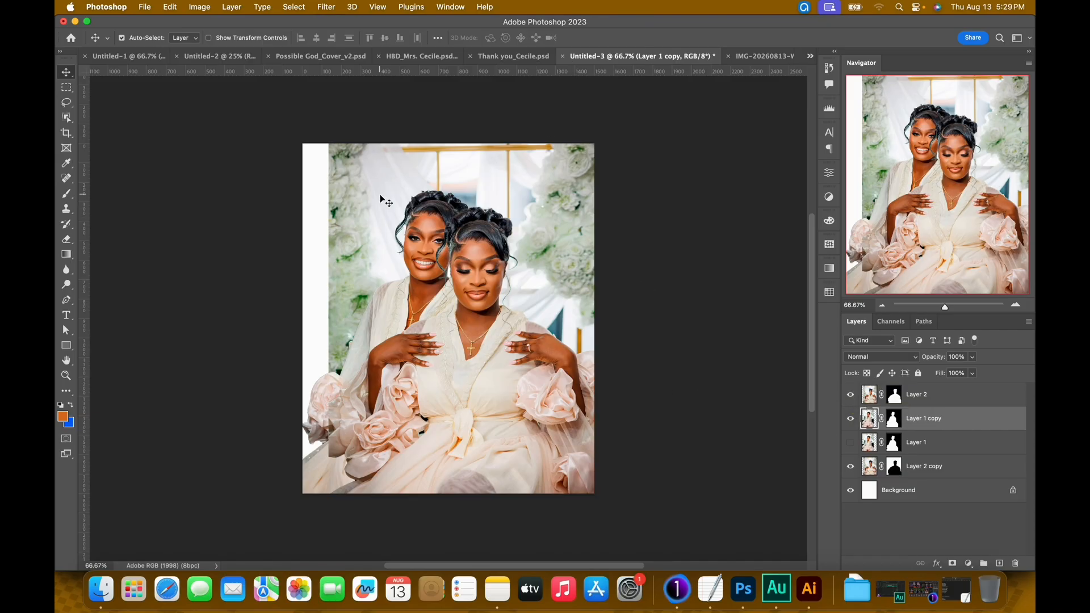
- Scale Layer 2 and Layer 2 copy together to about 110% so the backdrop fills the page width
click(480, 284)
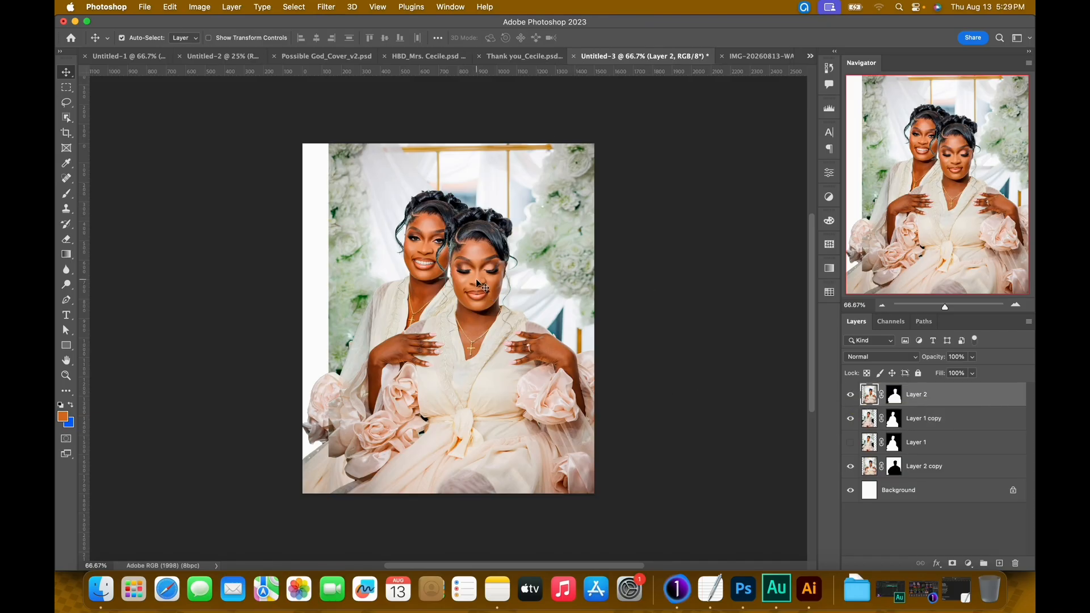
click(852, 397)
click(851, 466)
shift+click(577, 209)
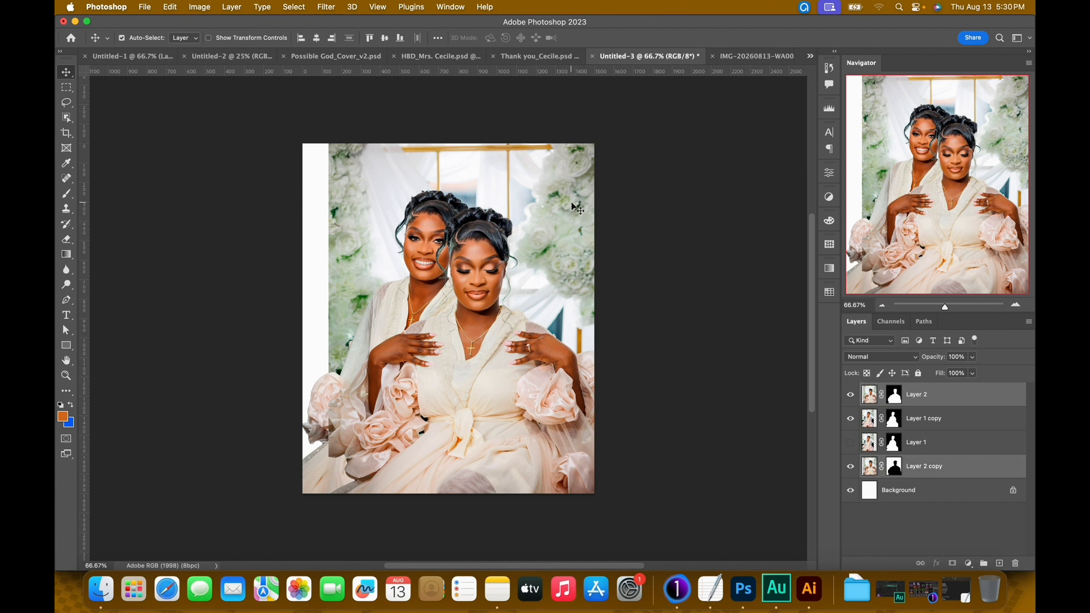
key(super+t)
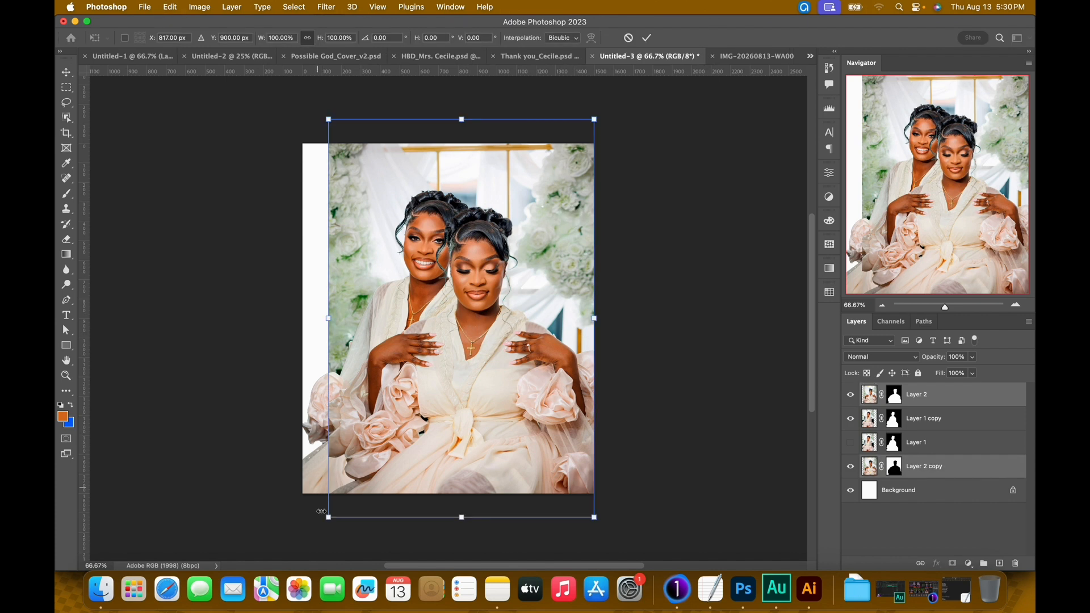
scroll(333, 523, down, 2)
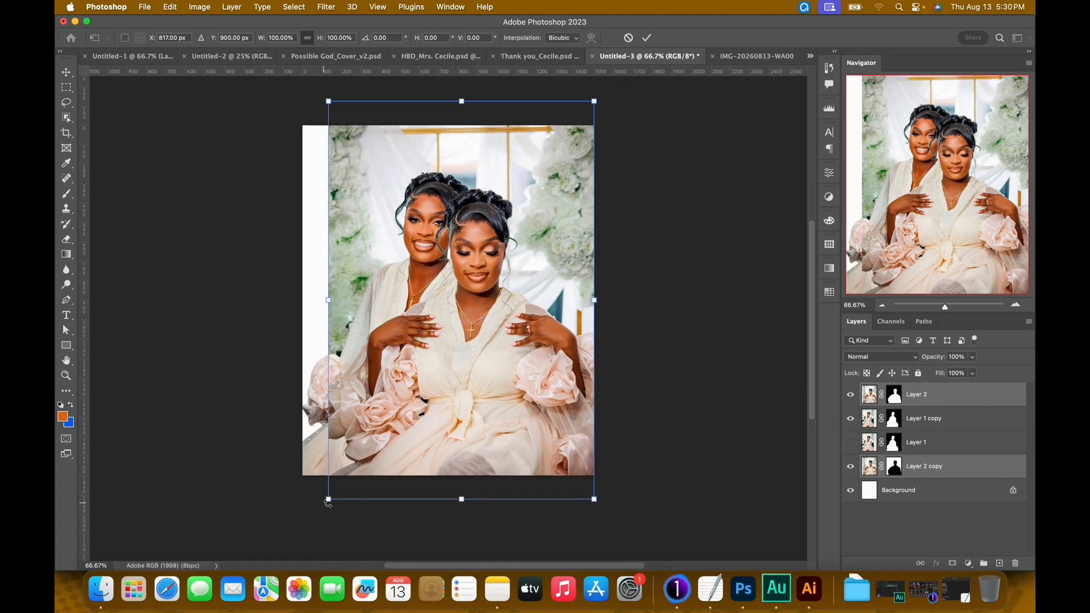
drag(327, 503, 292, 534)
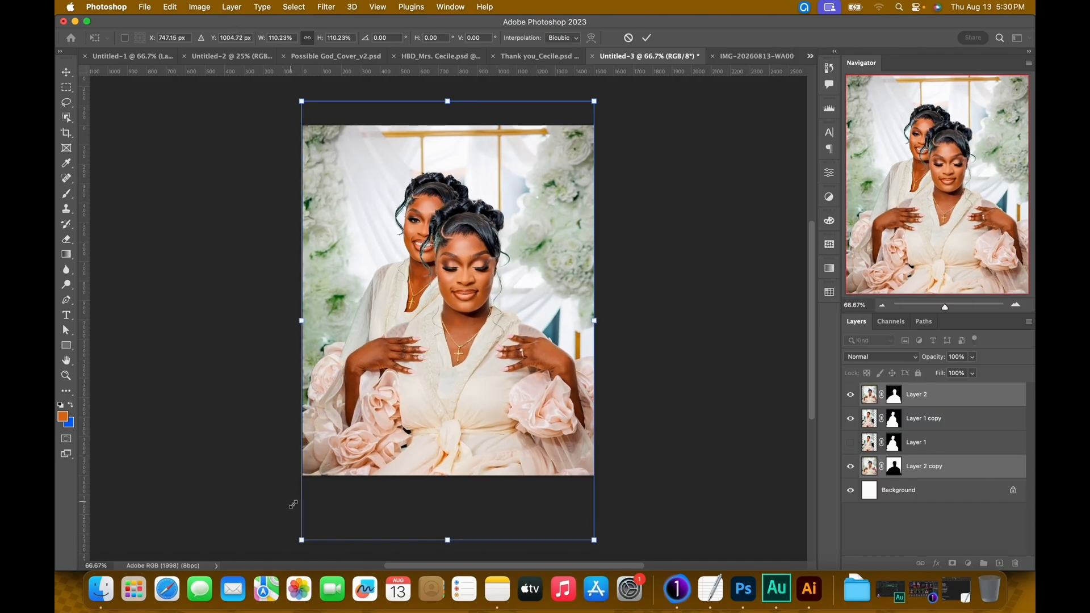
key(Return)
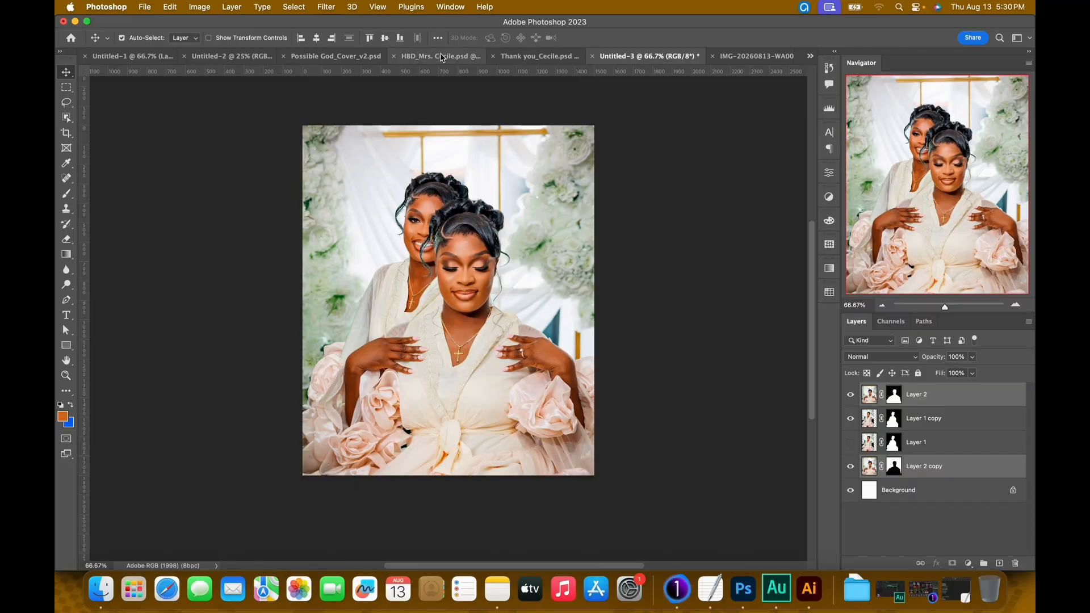
- Move the smiling woman left and slightly down to uncover her face, checking the placement against the finished birthday flyer
click(443, 57)
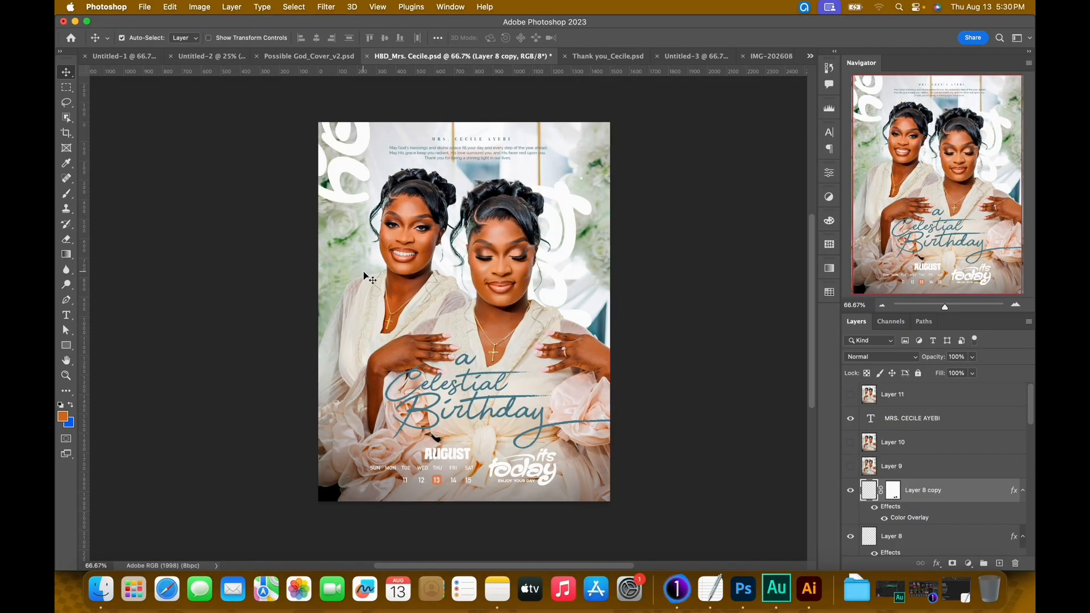
click(698, 57)
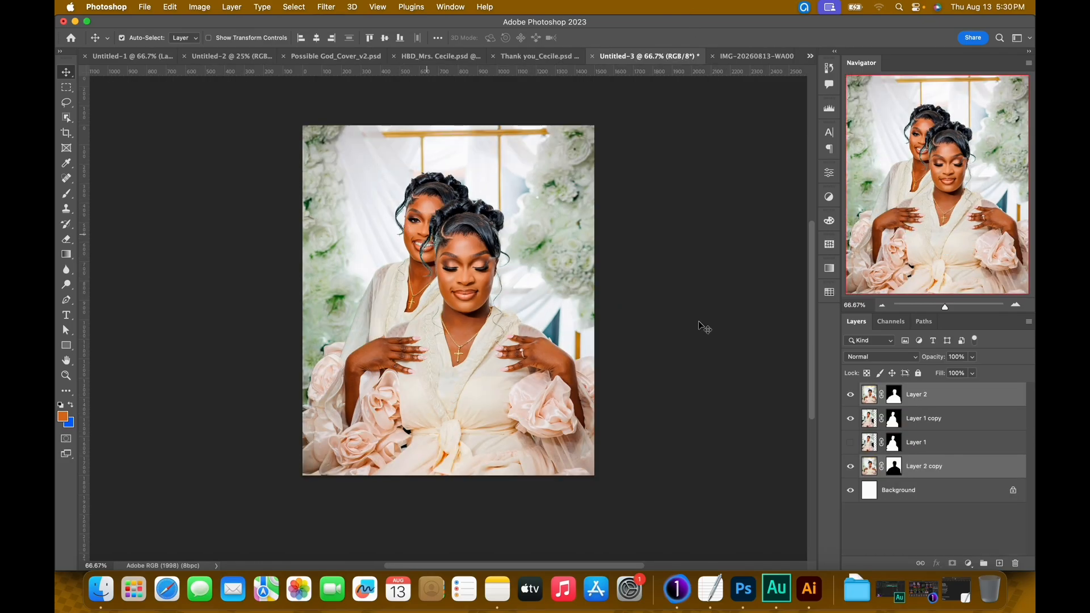
click(420, 211)
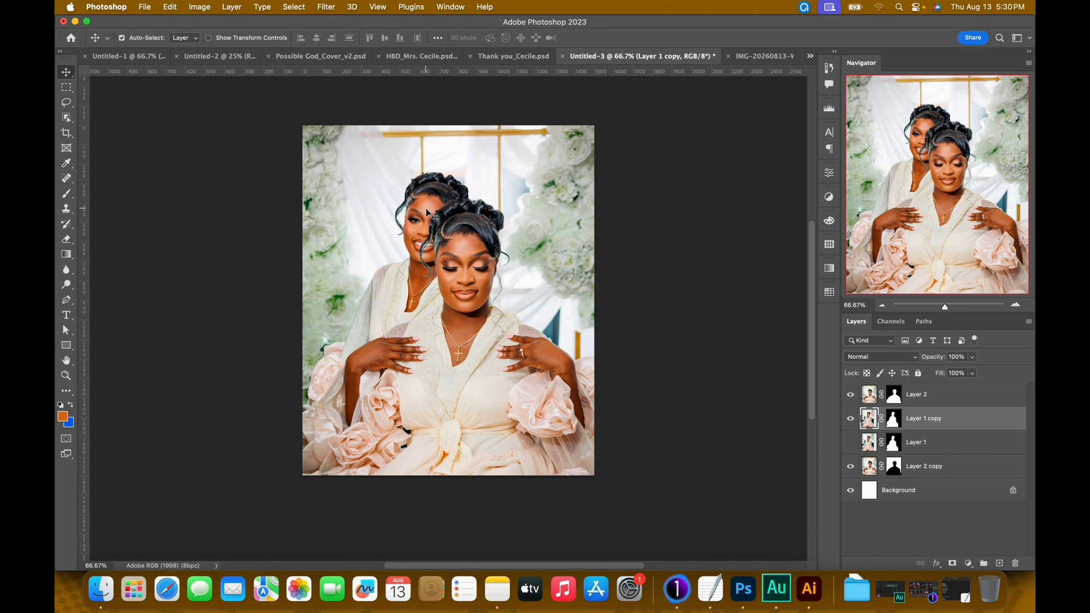
drag(424, 214, 389, 220)
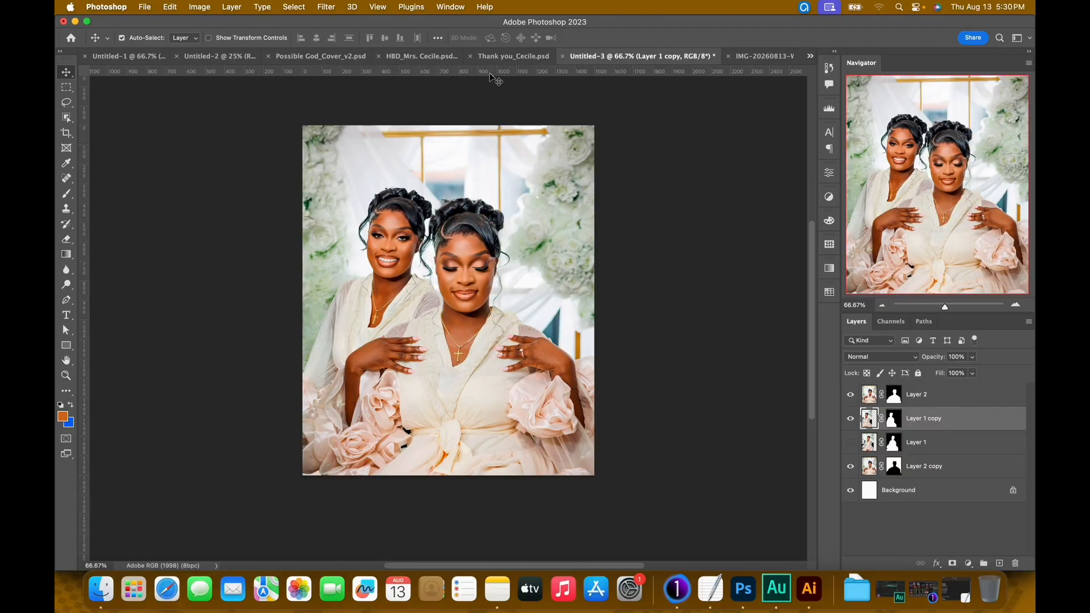
drag(399, 221, 395, 223)
click(441, 59)
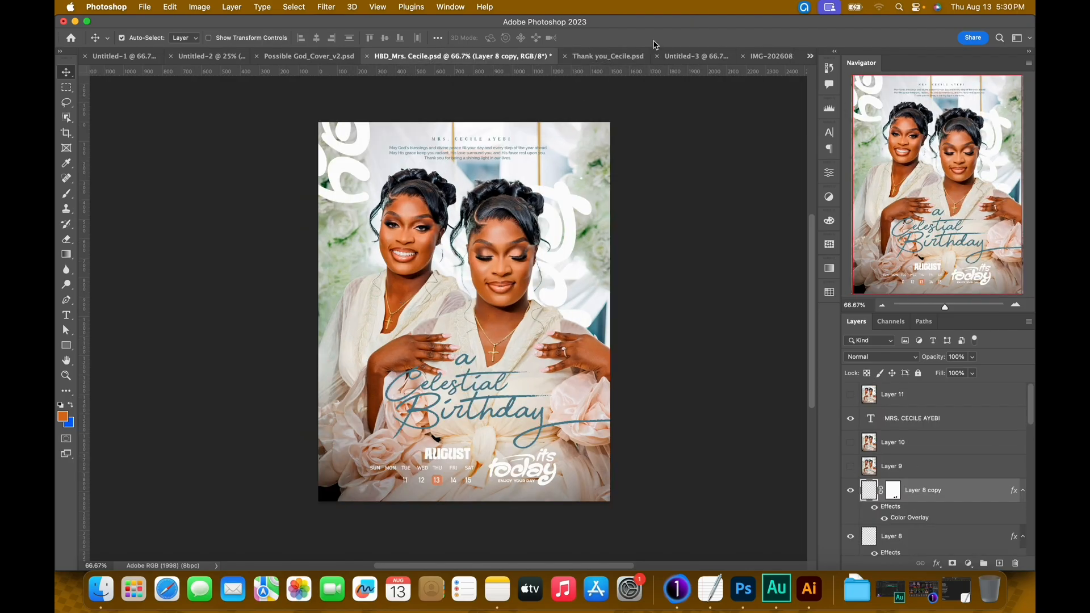
click(670, 56)
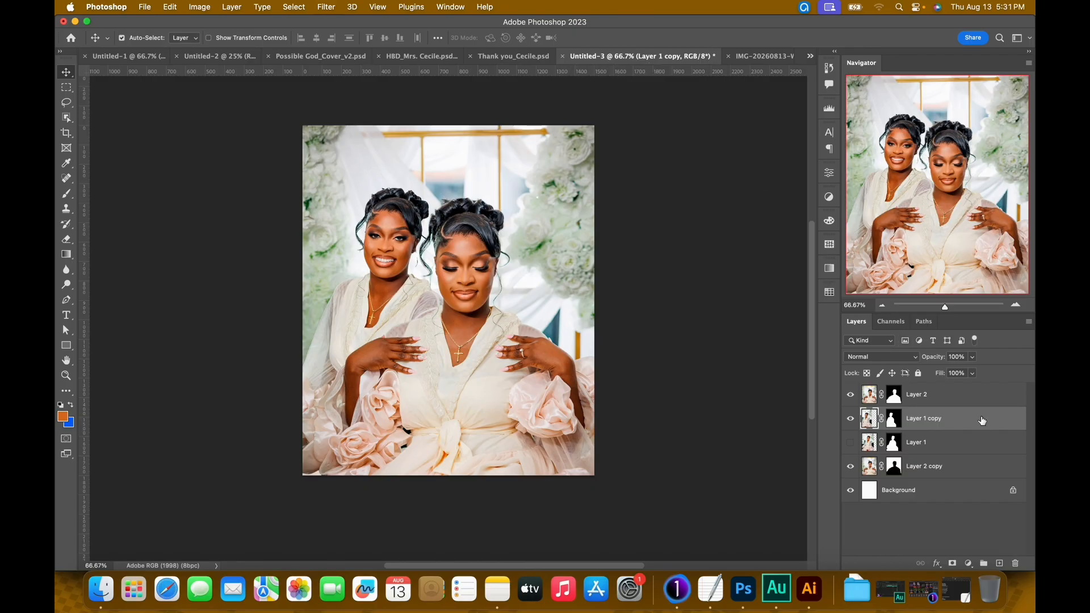
- Inspect both women's faces and hair edges at 200%, then review the finished birthday and thank-you flyers for reference
key(super+equal)
key(super+equal)
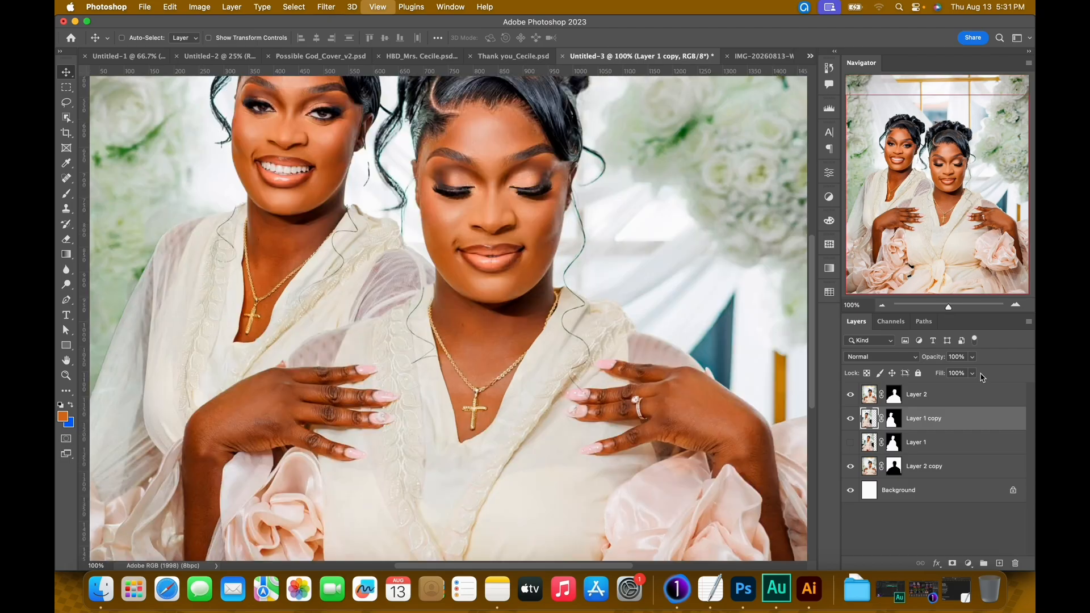
drag(396, 191, 470, 379)
drag(397, 245, 407, 262)
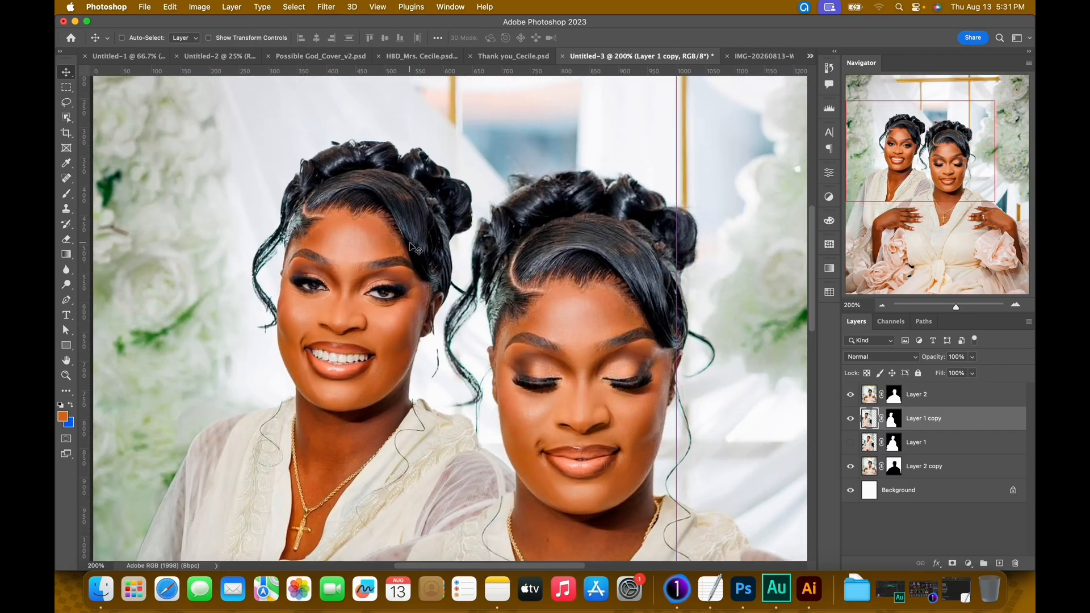
key(super+minus)
key(super+minus)
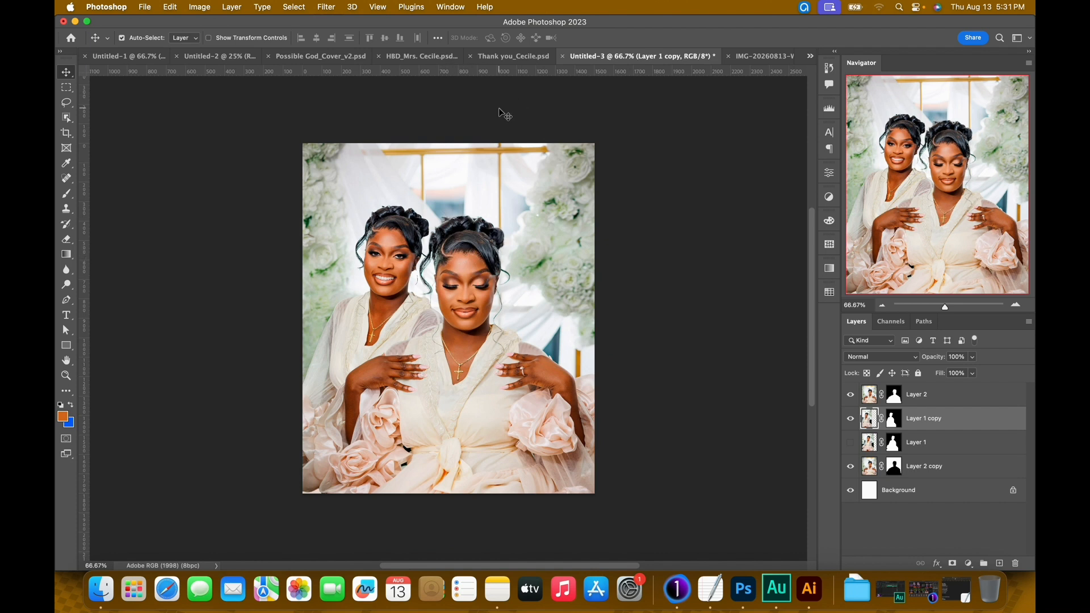
click(416, 56)
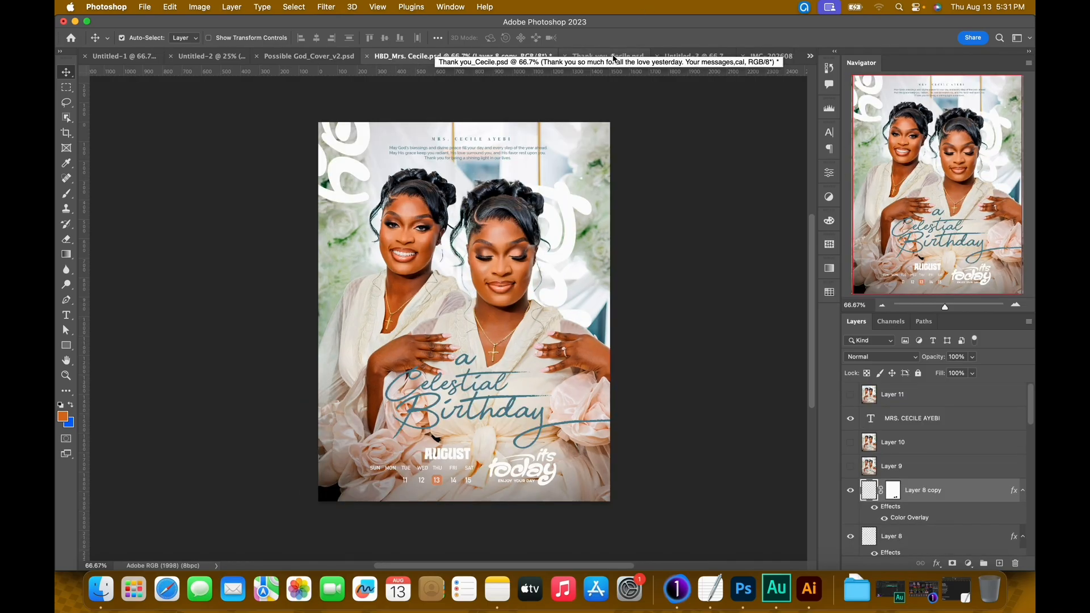
click(613, 57)
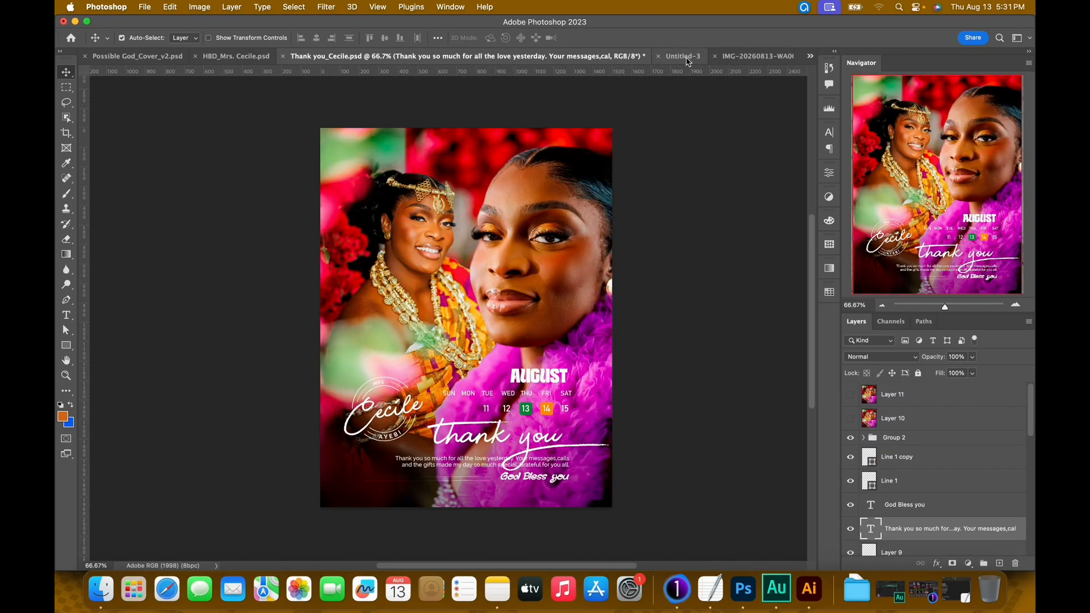
click(685, 57)
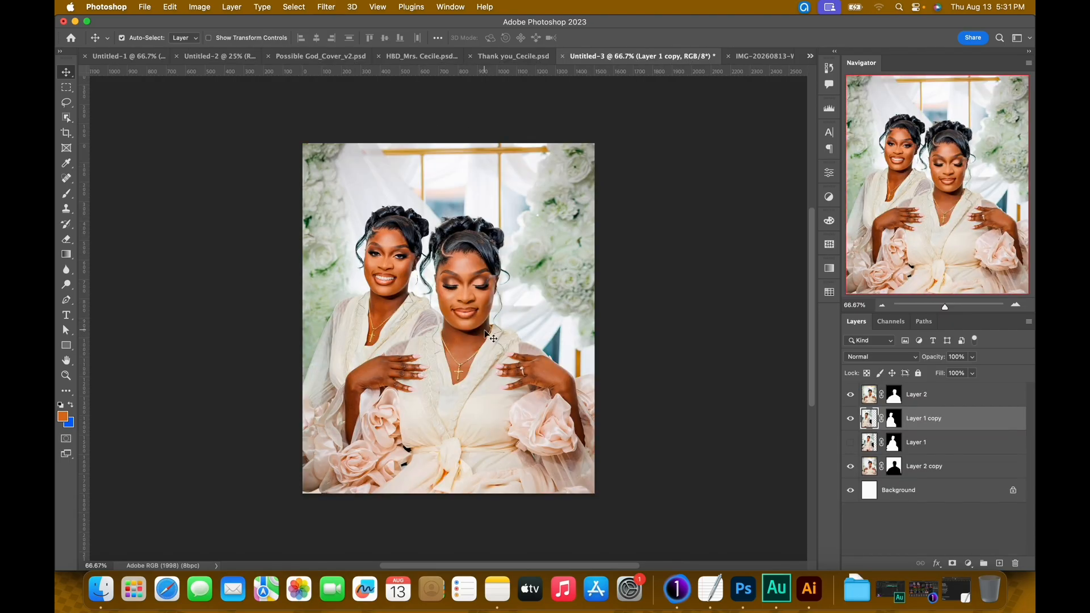
- Add the text "Celestial" on a new layer above Layer 2, over the women's torsos, at 32 pt
click(932, 401)
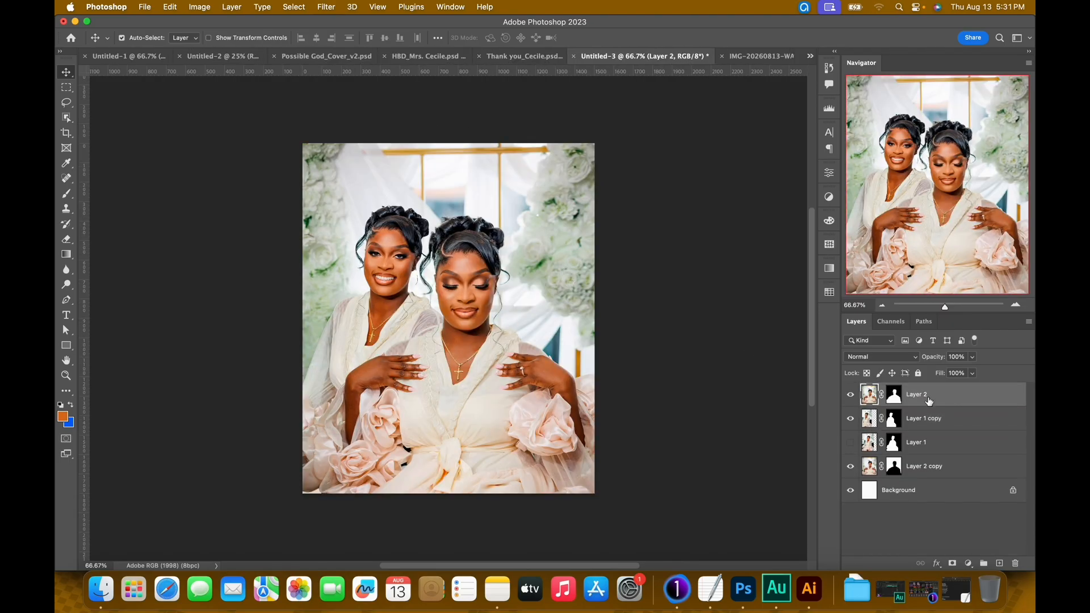
click(1000, 563)
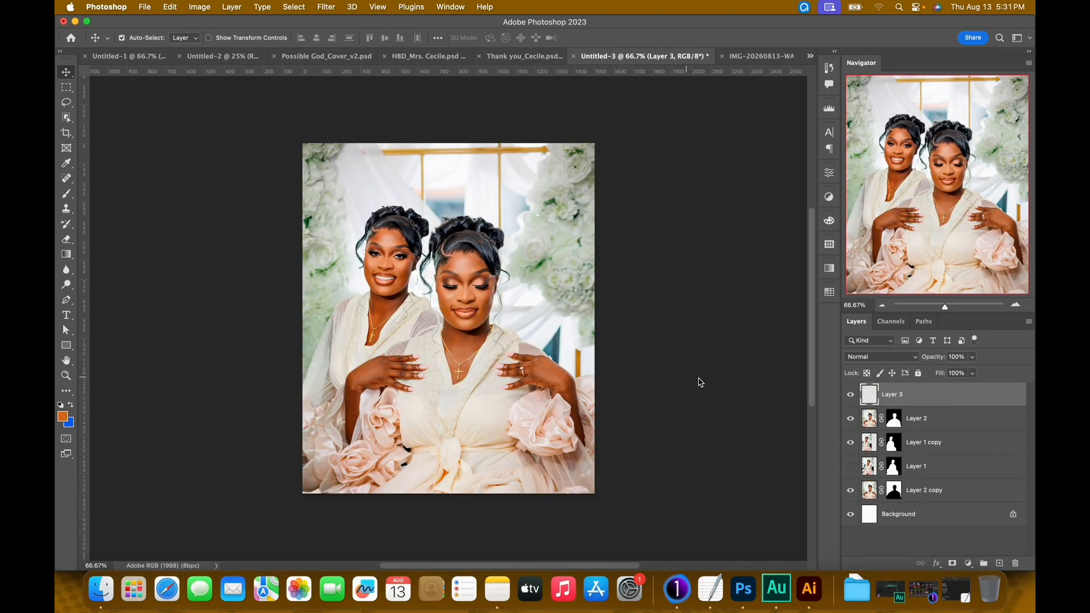
key(t)
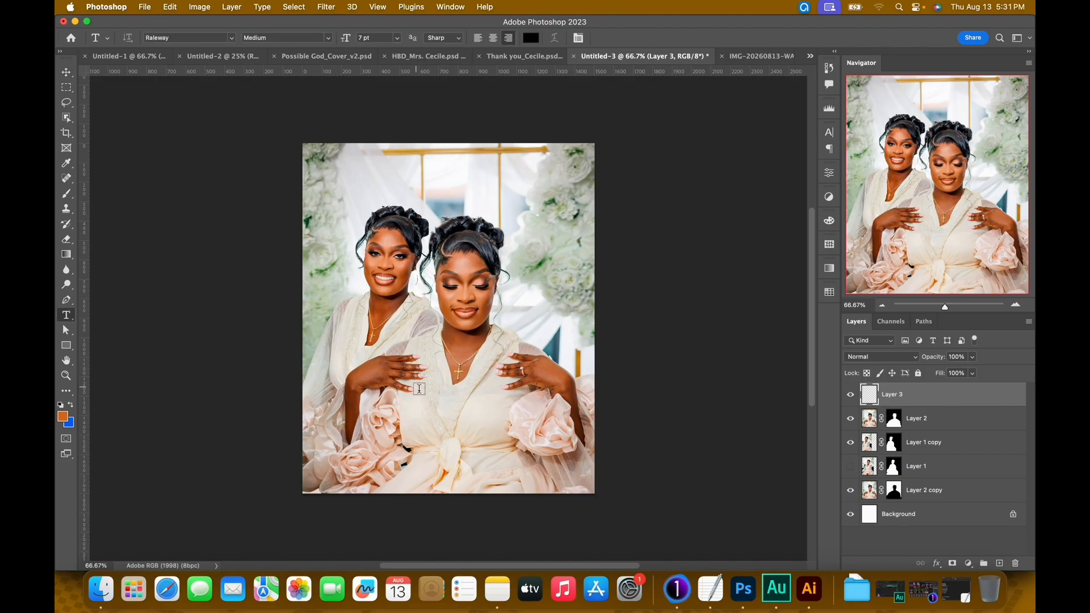
click(419, 389)
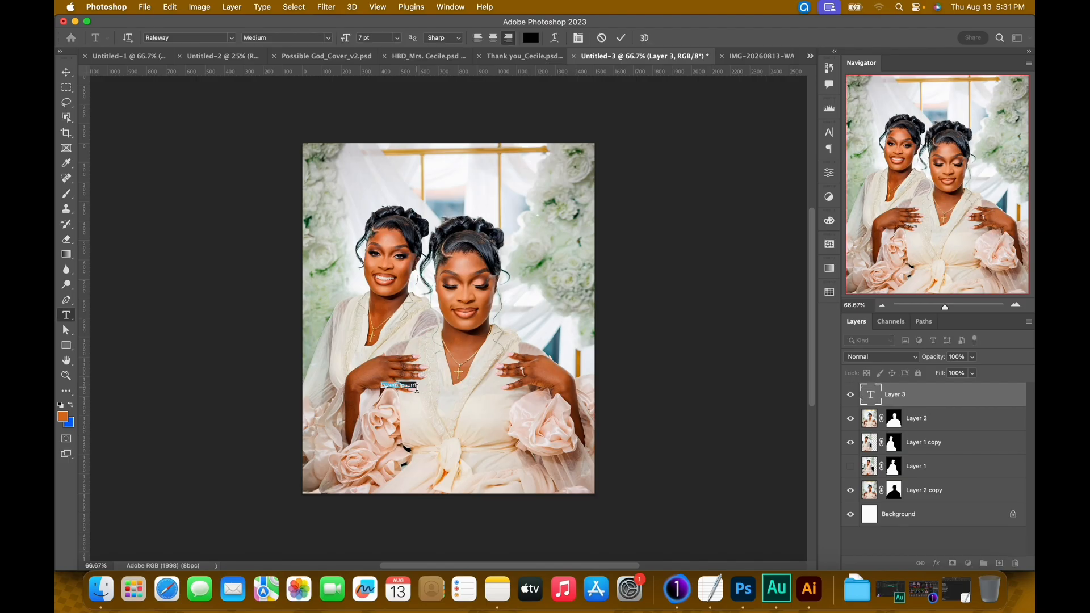
text(al)
key(super+a)
drag(348, 40, 368, 46)
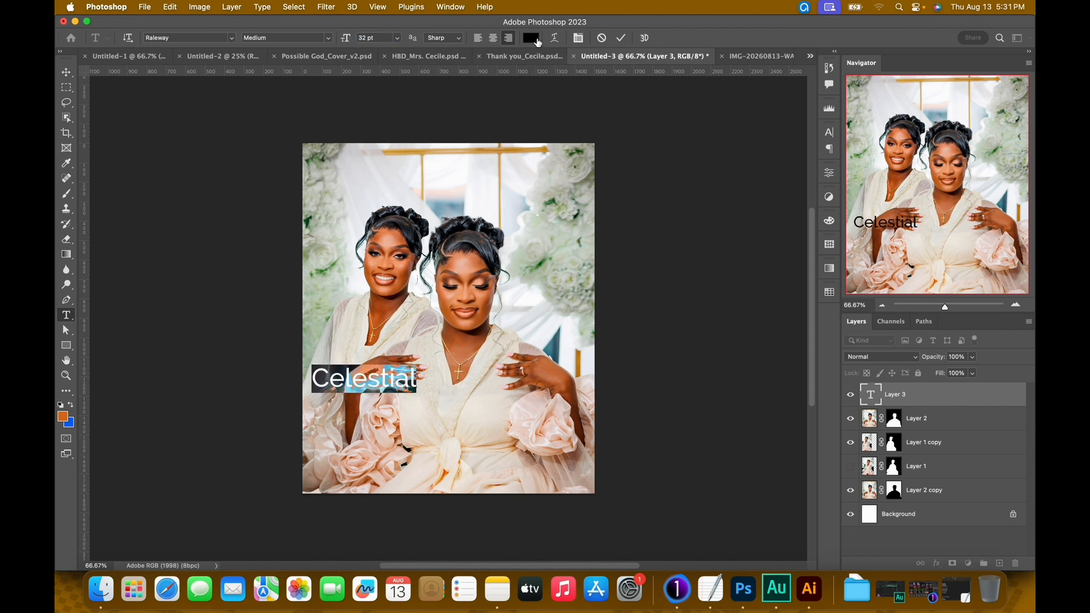
click(621, 37)
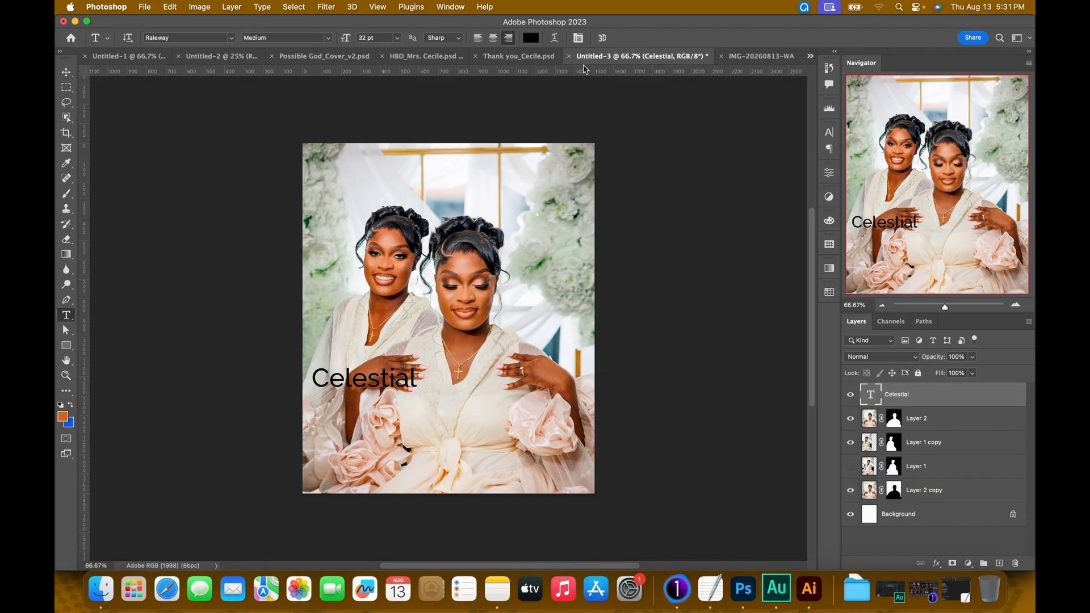
- Center the "Celestial" text over the front woman's torso and change its font to Beauty Regular
key(v)
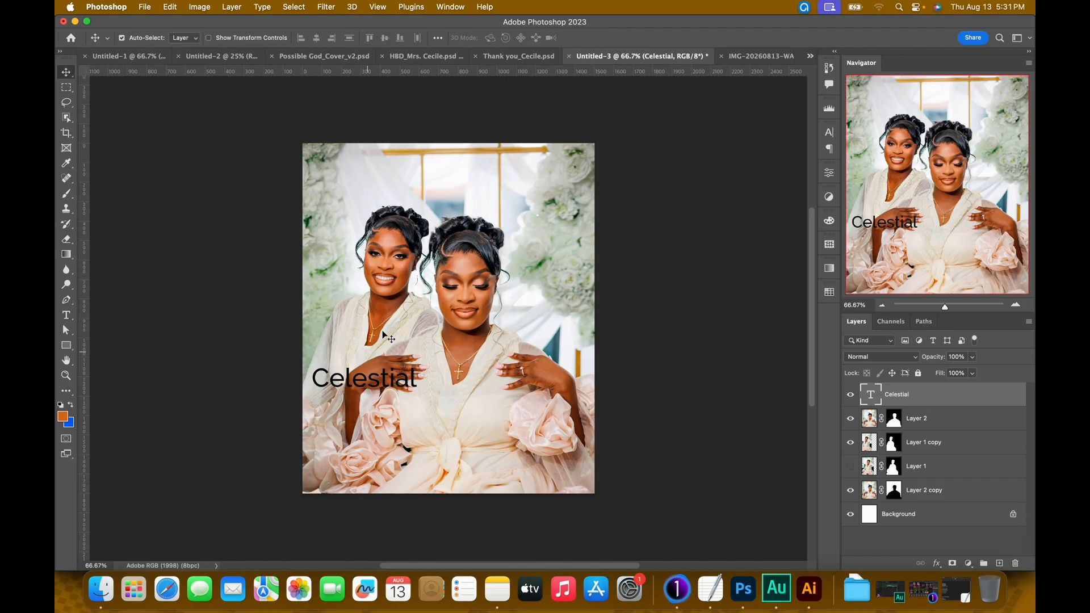
drag(348, 386, 430, 402)
double_click(430, 371)
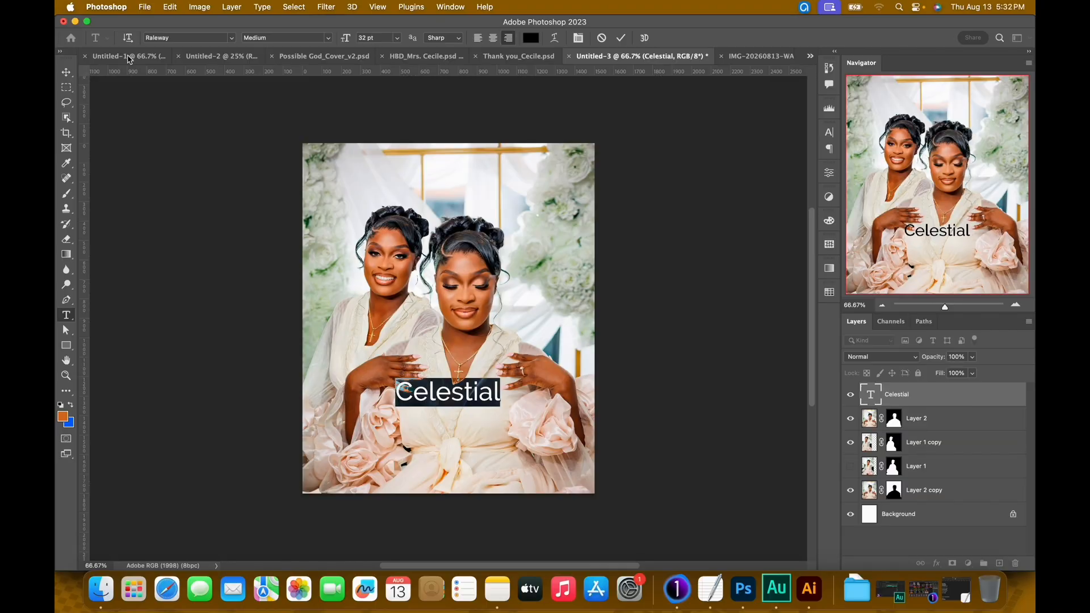
click(178, 38)
text(Beauty)
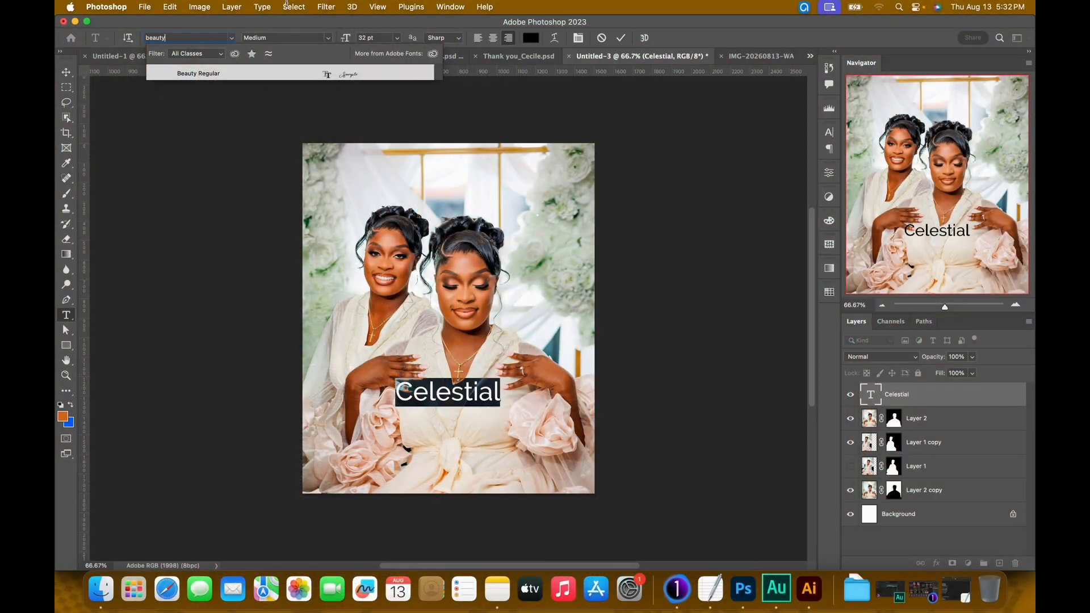
click(255, 74)
- Enlarge the "Celestial" title text to 55 pt and commit the text edit
drag(347, 41, 361, 46)
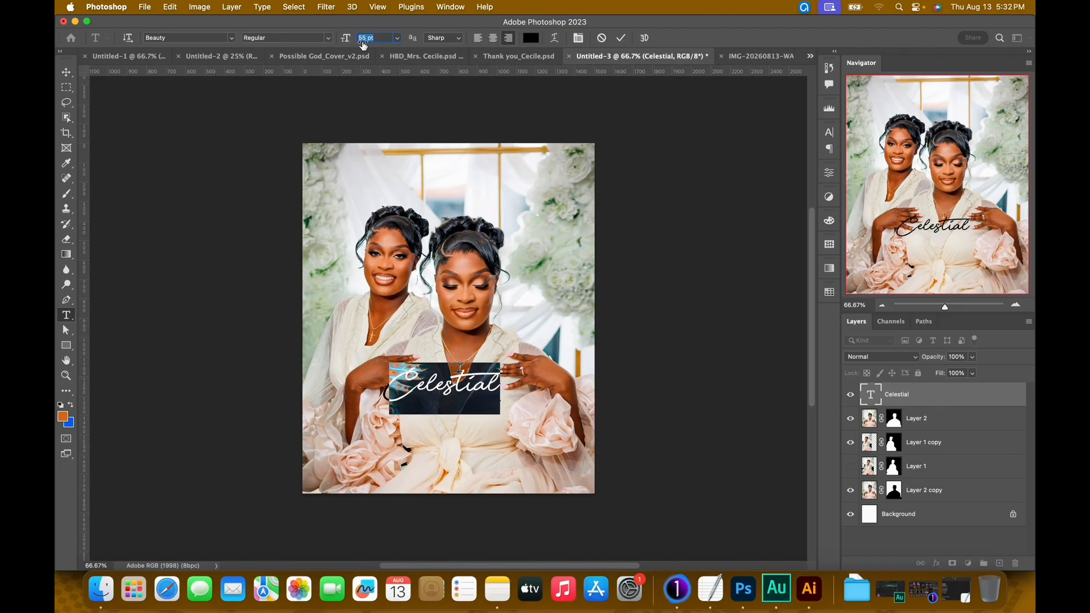
click(621, 37)
key(v)
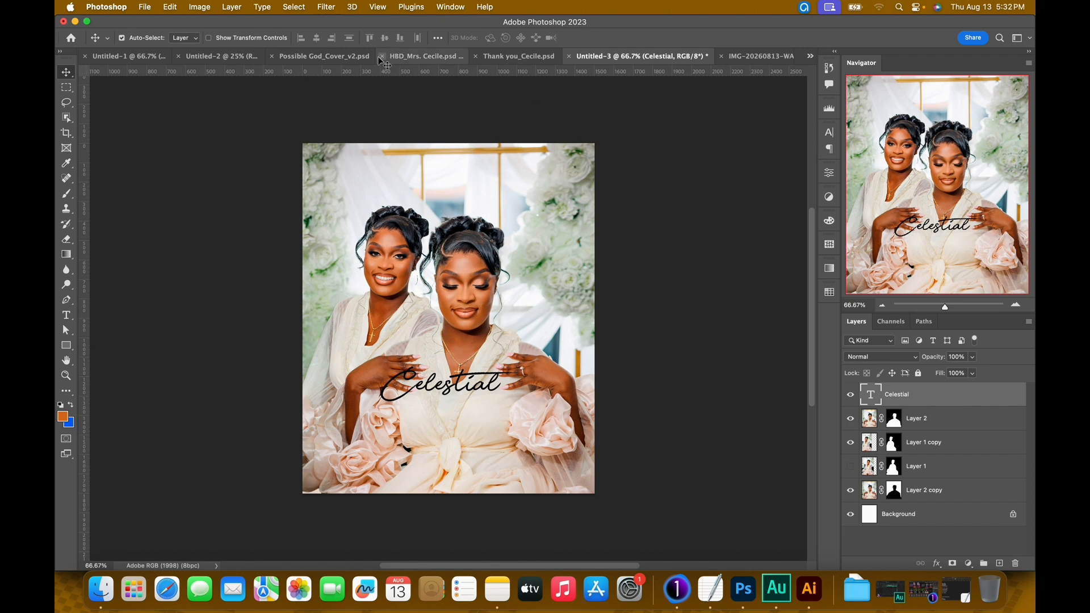
- Examine the "Celestial" title's lettering in the finished birthday flyer for reference, then return to the Untitled-3 document
click(434, 60)
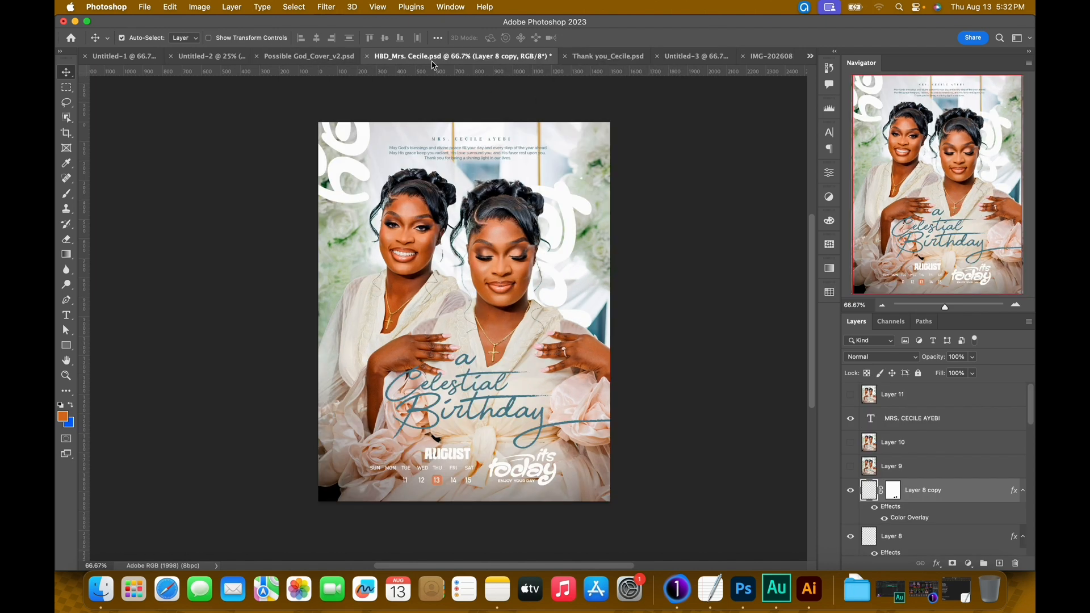
click(459, 384)
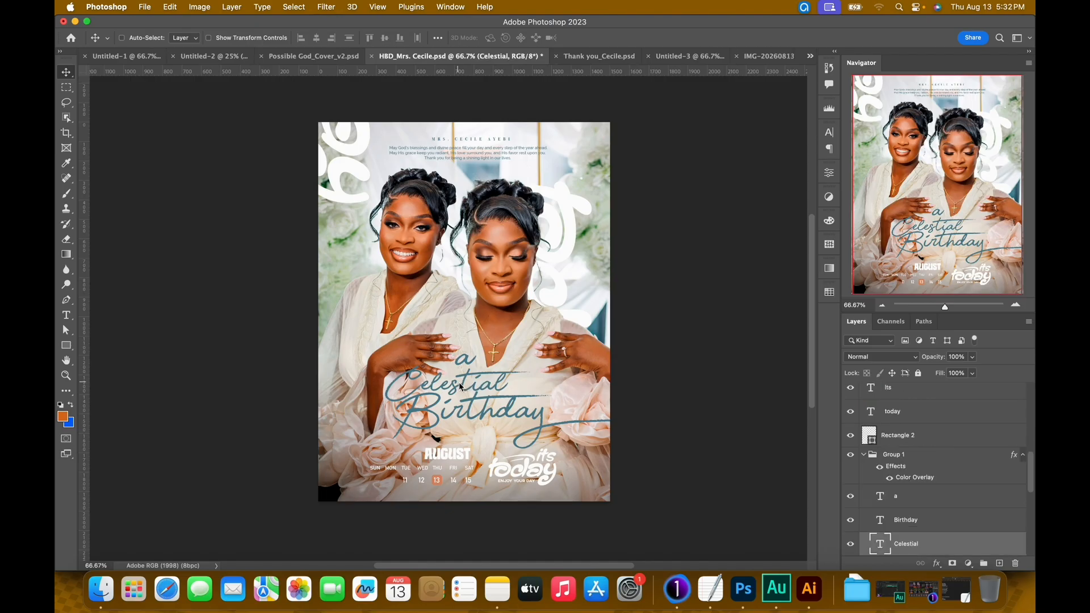
double_click(458, 383)
key(Escape)
click(688, 56)
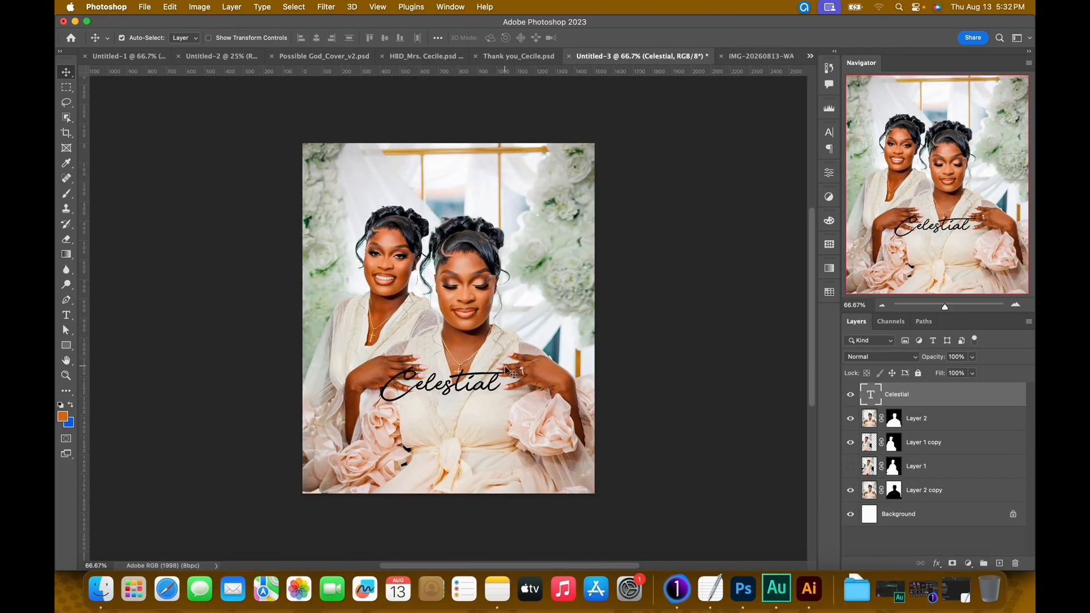
- Duplicate the "Celestial" text layer and place the copy just below the original as a second title line
key(super+j)
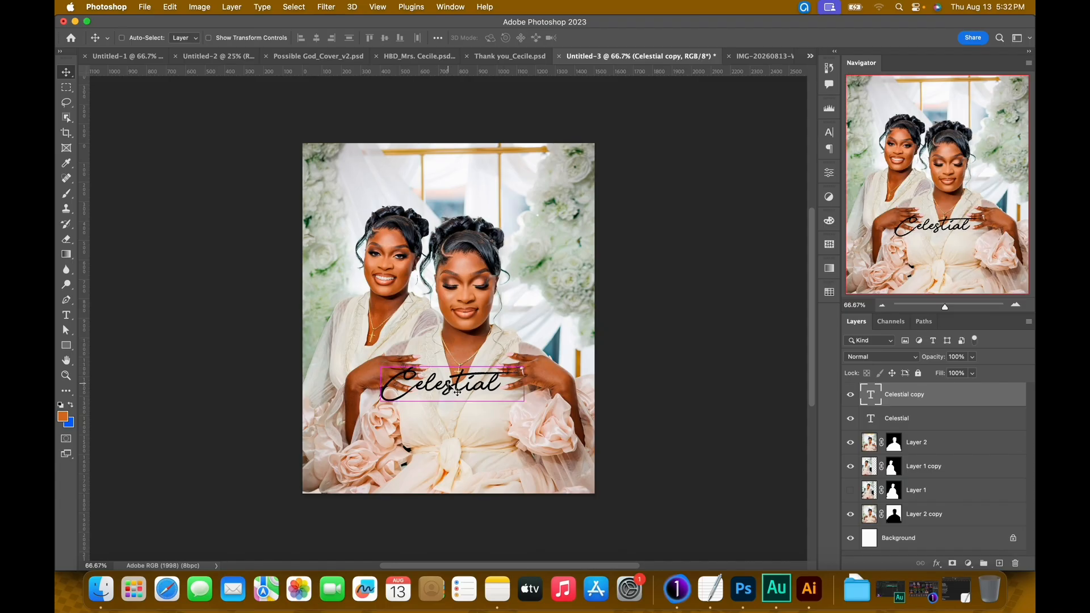
drag(458, 392, 457, 420)
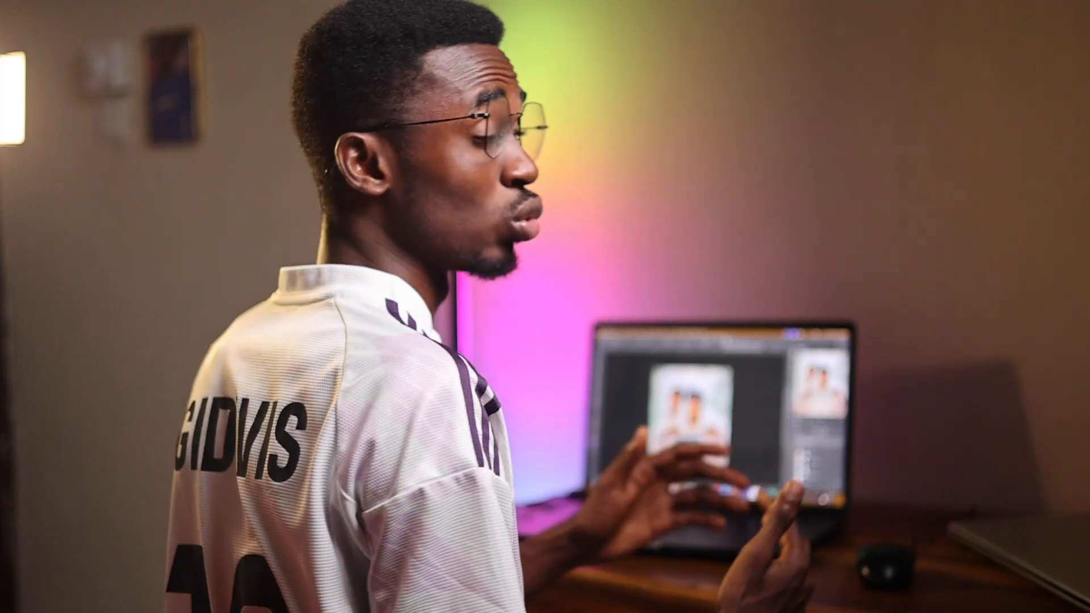